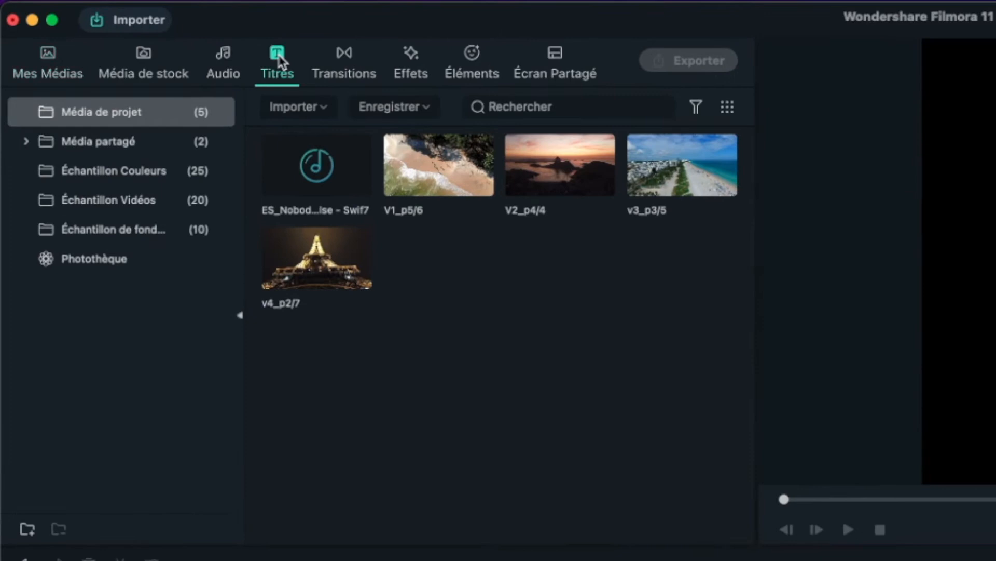
Step: Find the 7th_Avenue_1 title by searching "7th avenue" and place it at the start of video track 1
{"action": "left_click", "coordinate": [322, 105]}
{"action": "type", "text": "7th avenue"}
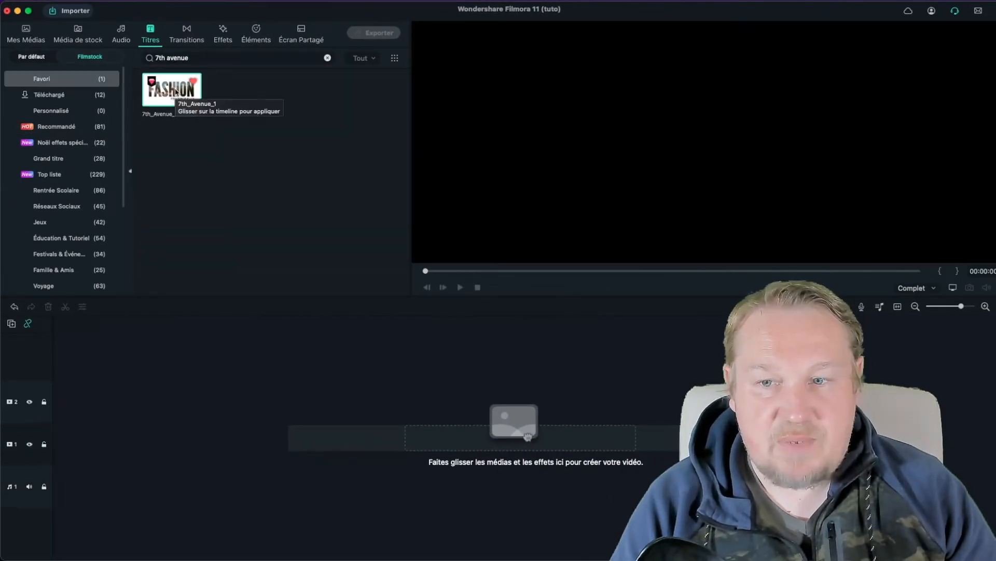
{"action": "left_click_drag", "start_coordinate": [175, 92], "coordinate": [58, 446]}
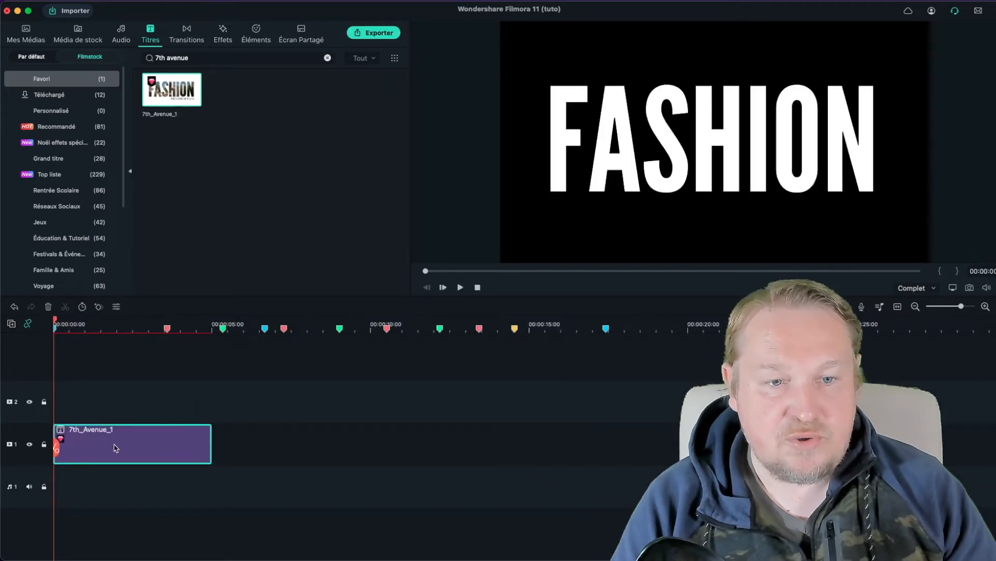
Step: Replace the FASHION text of the 7th_Avenue_1 title with RIO
{"action": "double_click", "coordinate": [115, 447]}
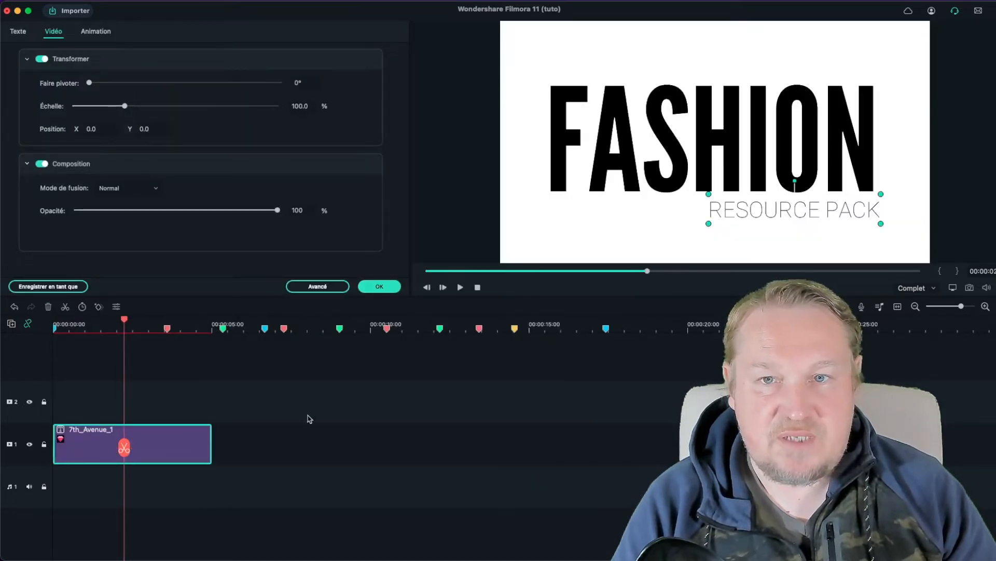
{"action": "double_click", "coordinate": [636, 141]}
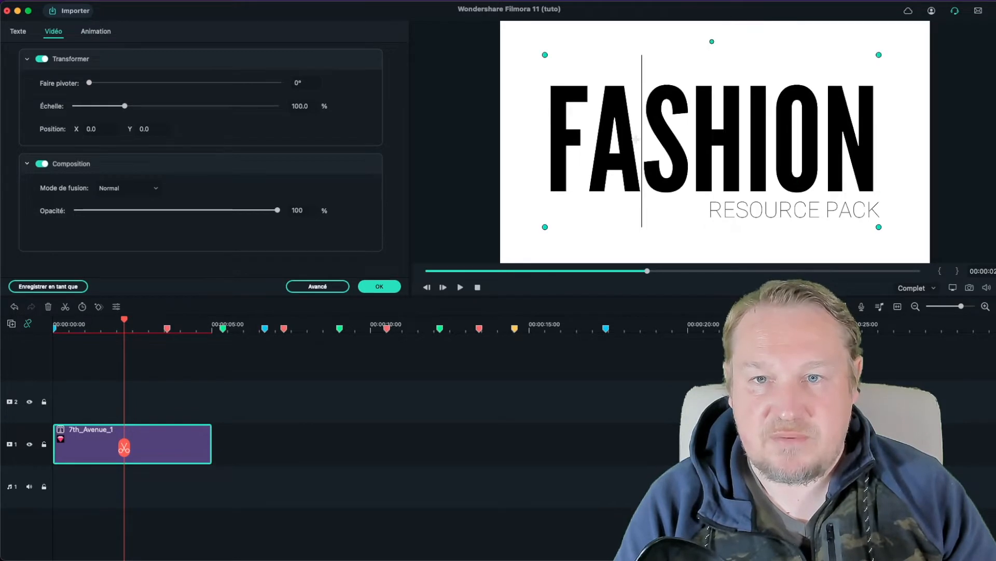
{"action": "key", "text": "super+a"}
{"action": "type", "text": "R"}
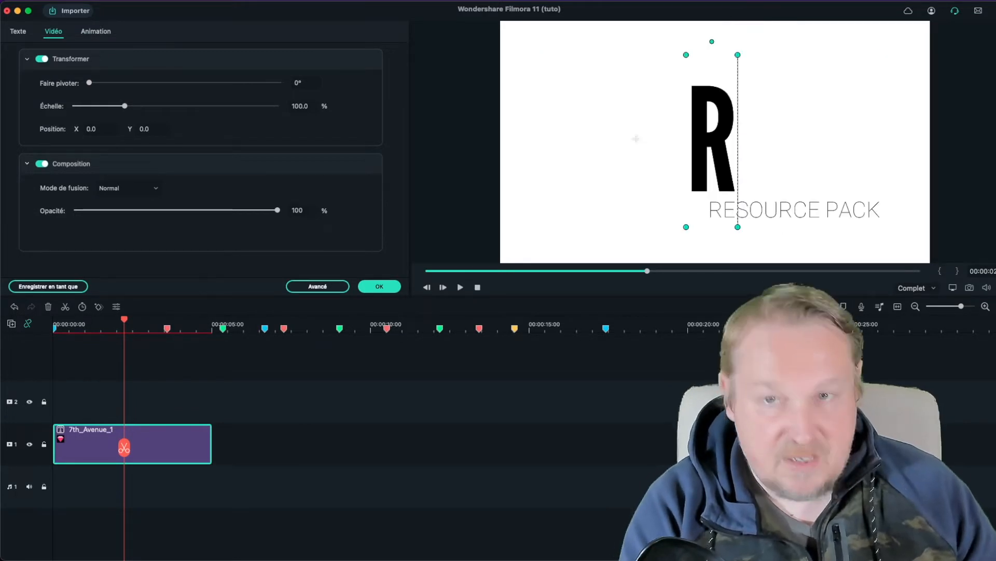
{"action": "type", "text": "IO"}
Step: Delete the RESOURCE PACK subtitle text from the title
{"action": "left_click", "coordinate": [821, 213]}
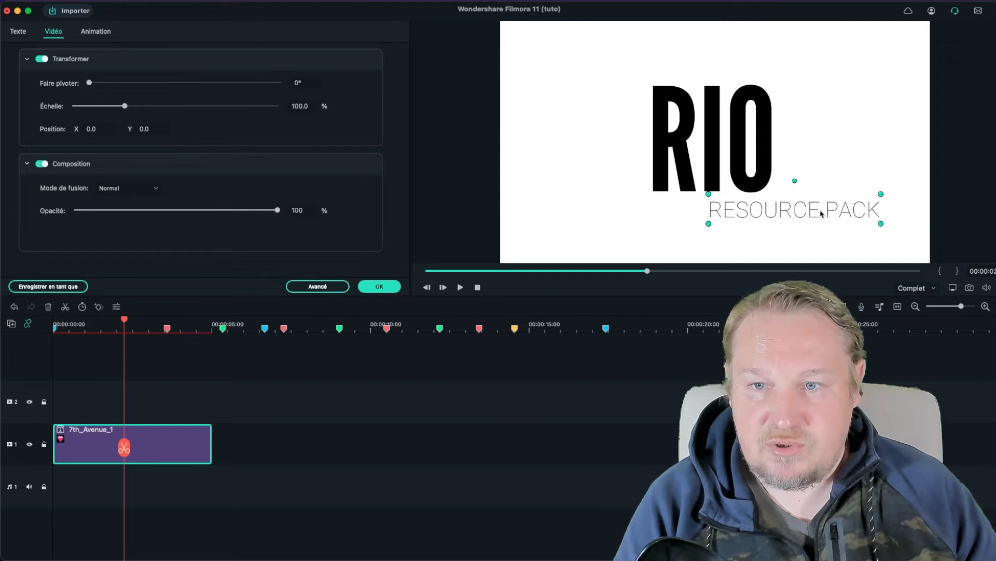
{"action": "double_click", "coordinate": [822, 212]}
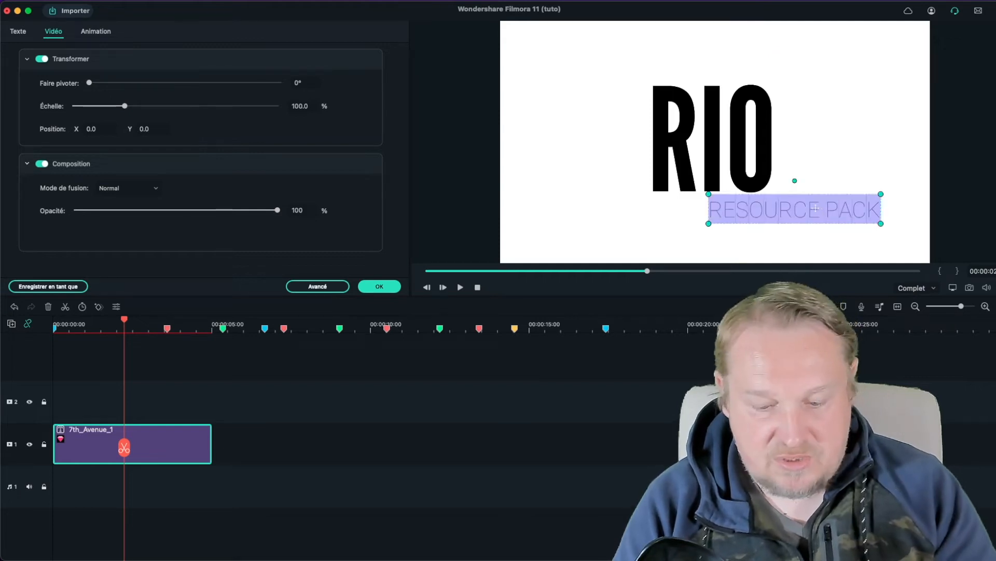
{"action": "key", "text": "BackSpace"}
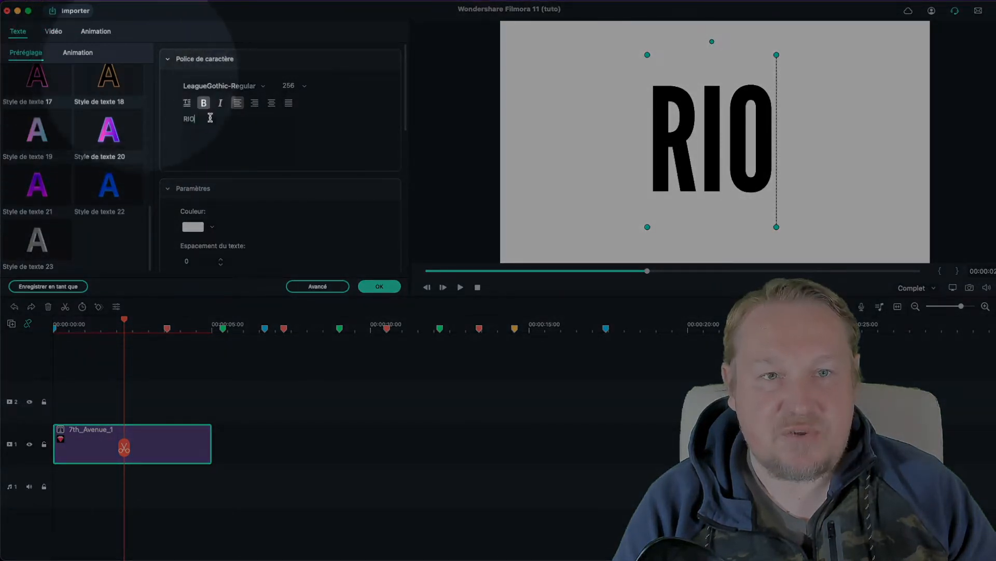
Step: Set the font of the RIO text to Impact
{"action": "left_click", "coordinate": [263, 87]}
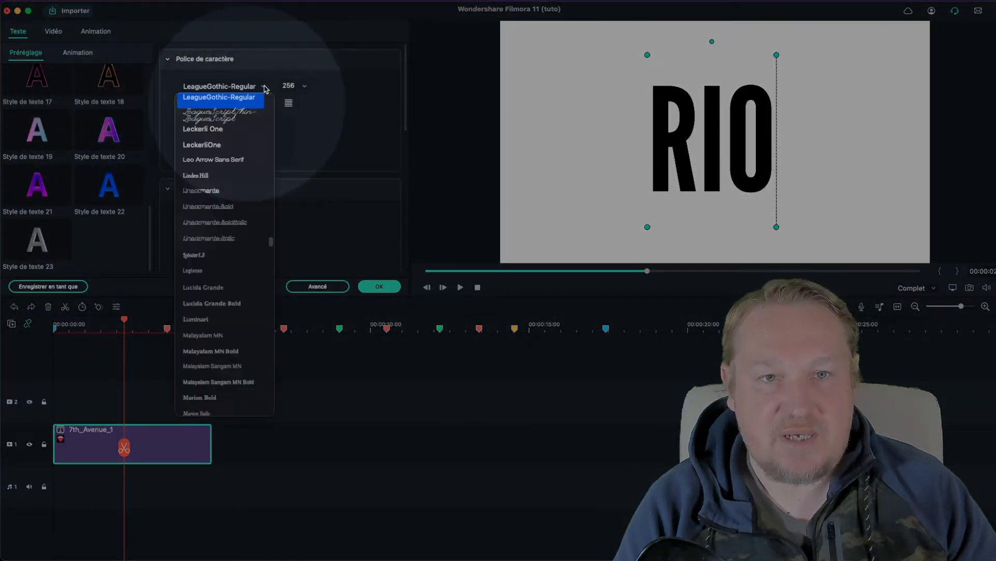
{"action": "key", "text": "i"}
{"action": "scroll", "coordinate": [250, 151], "scroll_direction": "down", "scroll_amount": 10}
{"action": "left_click", "coordinate": [202, 207]}
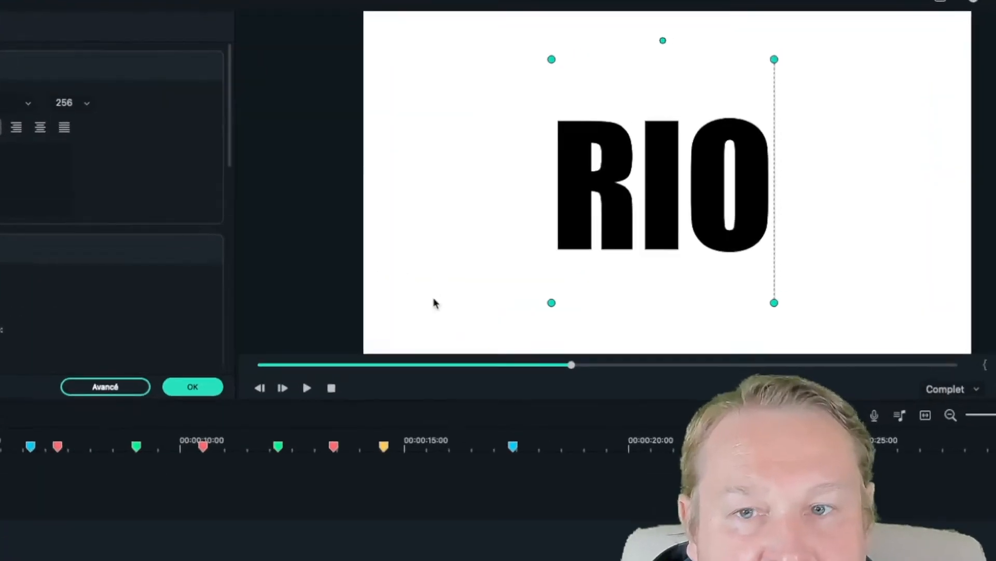
Step: Enlarge the RIO text to nearly fill the frame and save a snapshot of it to the project media
{"action": "left_click_drag", "start_coordinate": [552, 303], "coordinate": [489, 315]}
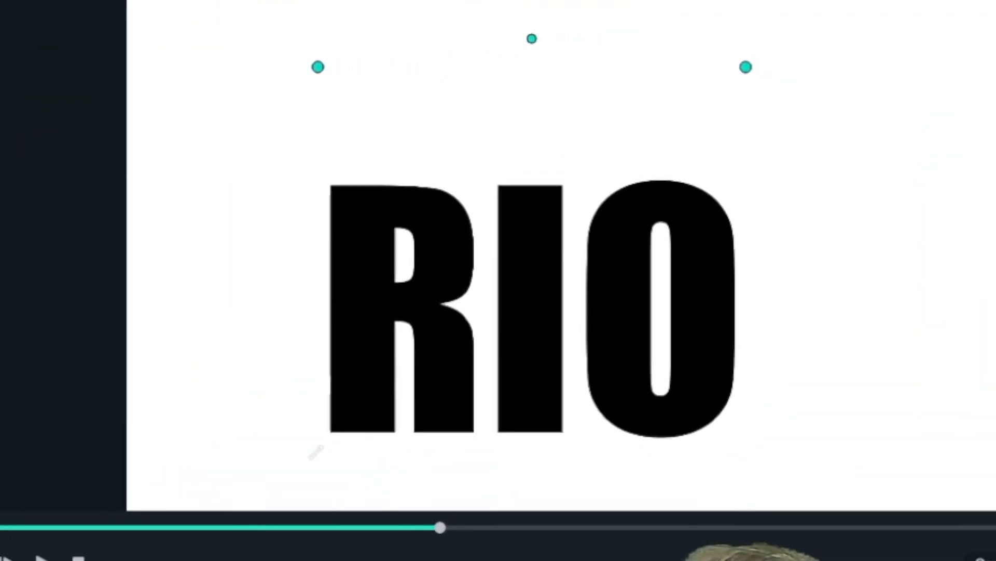
{"action": "left_click_drag", "start_coordinate": [316, 451], "coordinate": [266, 456]}
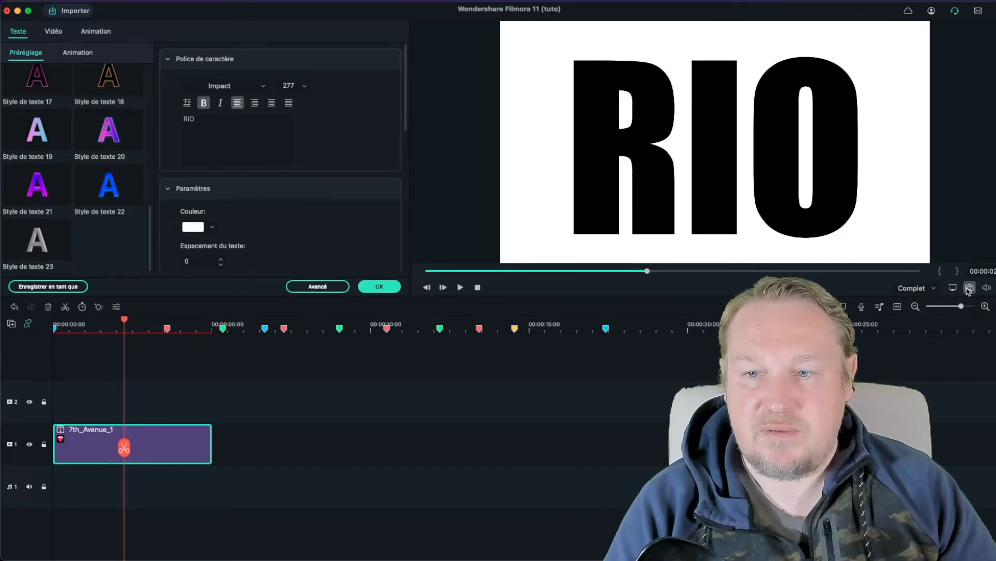
{"action": "left_click", "coordinate": [969, 289]}
{"action": "left_click", "coordinate": [379, 286]}
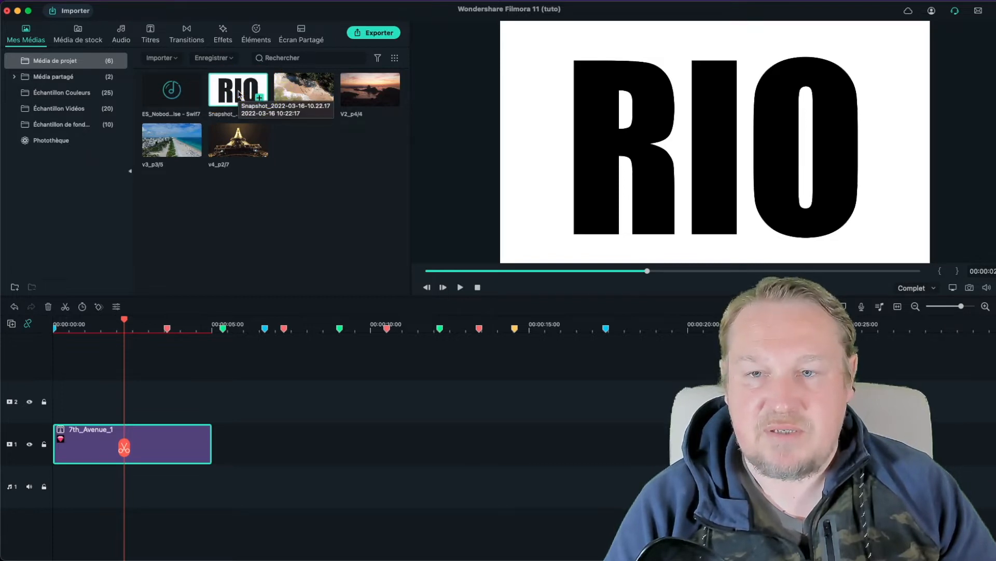
Step: Reopen the 7th_Avenue_1 title and replace the text RIO with MIAMI
{"action": "double_click", "coordinate": [164, 436]}
{"action": "left_click", "coordinate": [708, 133]}
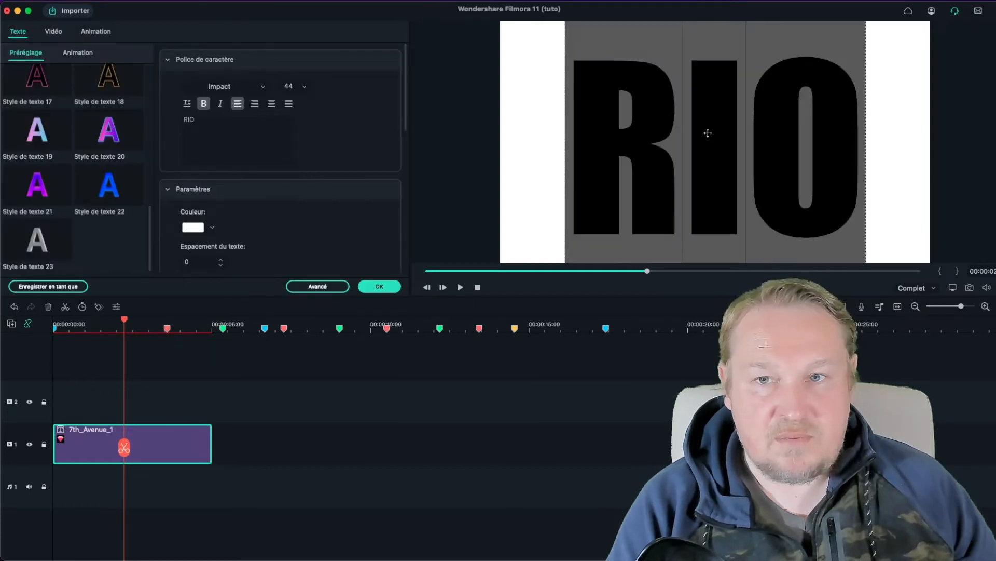
{"action": "type", "text": "MIAM"}
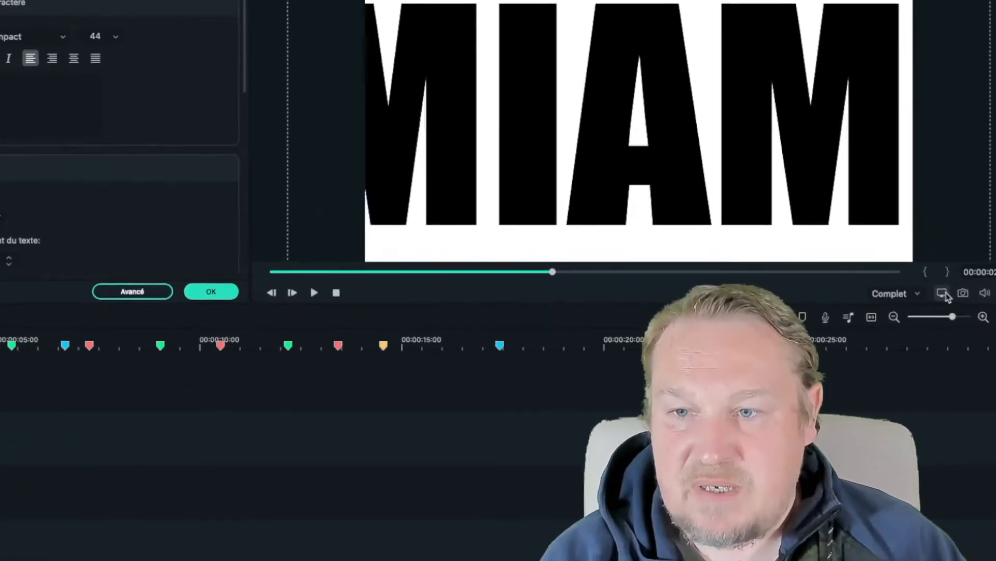
Step: Scale down the MIAMI text so the whole word fits the frame width, and centre it
{"action": "left_click", "coordinate": [943, 293]}
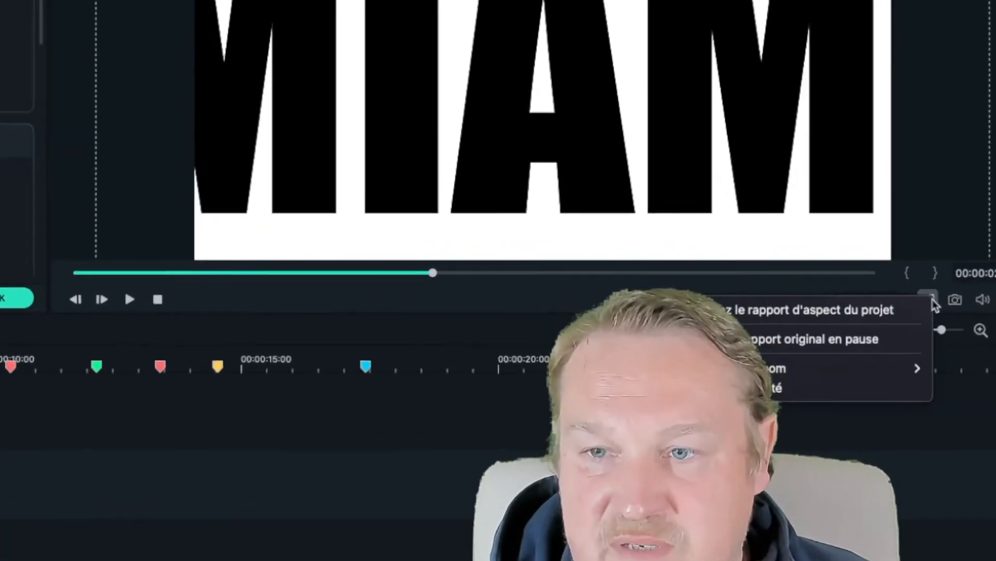
{"action": "mouse_move", "coordinate": [890, 344]}
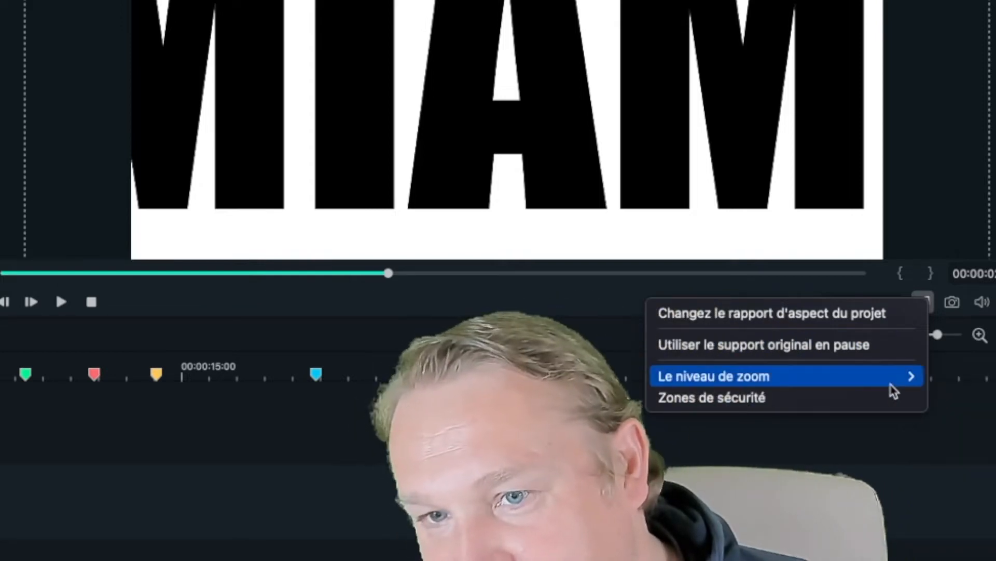
{"action": "mouse_move", "coordinate": [893, 390]}
{"action": "left_click", "coordinate": [950, 397]}
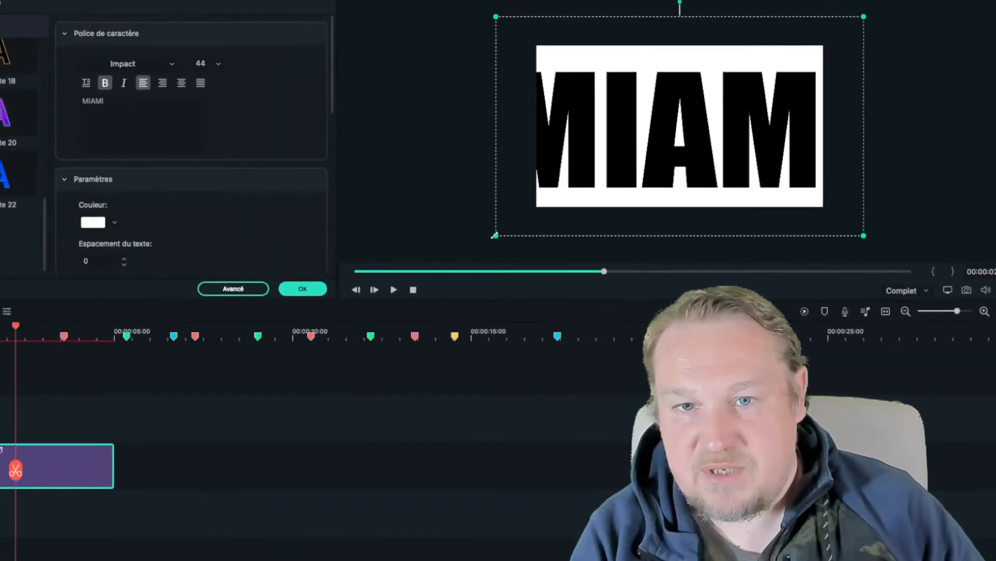
{"action": "left_click_drag", "start_coordinate": [299, 223], "coordinate": [315, 211]}
{"action": "left_click_drag", "start_coordinate": [518, 83], "coordinate": [489, 94]}
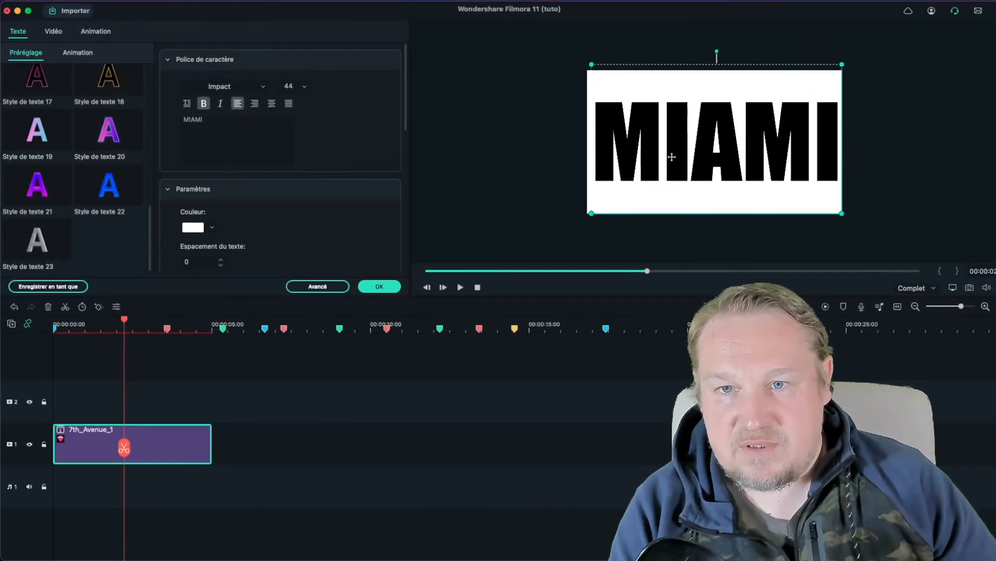
{"action": "left_click_drag", "start_coordinate": [671, 157], "coordinate": [670, 157]}
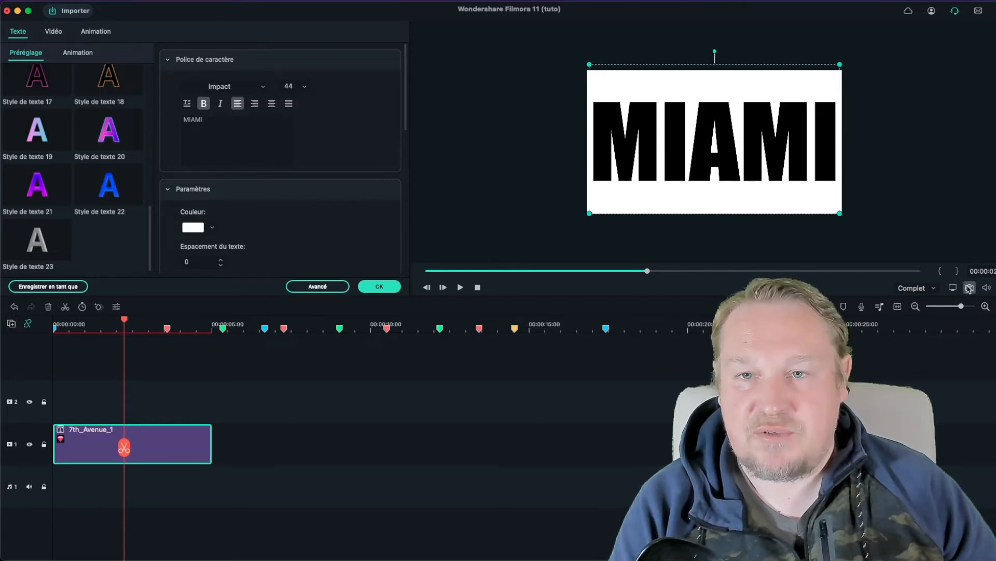
Step: Replace the MIAMI text with PARIS and keep it centred in the frame
{"action": "key", "text": "super+a"}
{"action": "type", "text": "PARIS"}
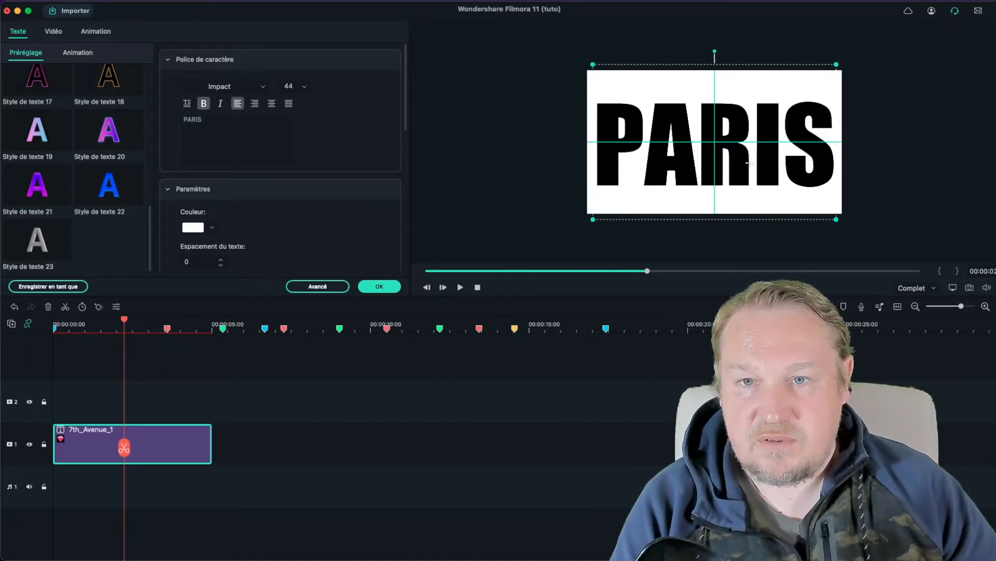
{"action": "left_click", "coordinate": [952, 288]}
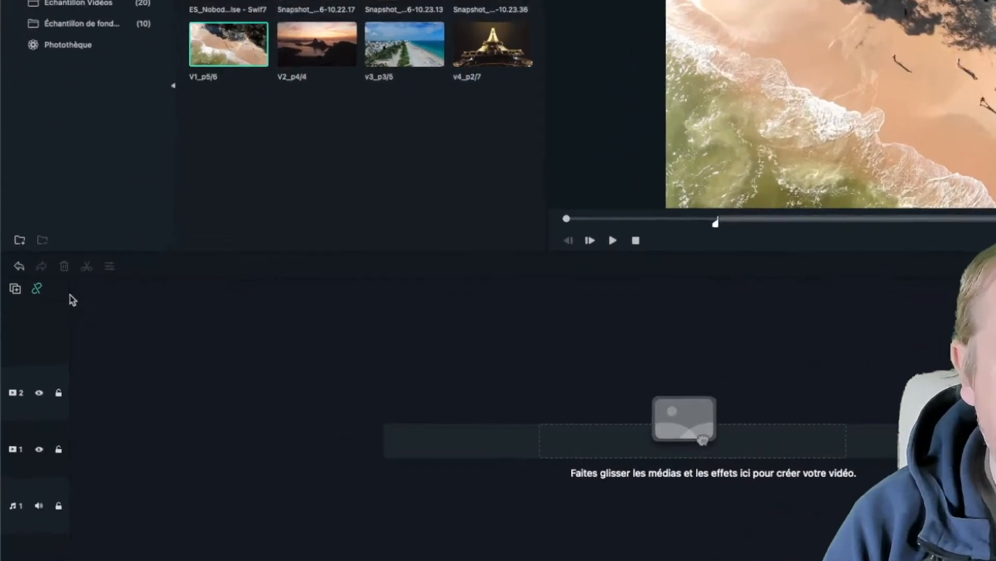
Step: Add 8 video tracks above track 2 and 0 audio tracks with the track manager
{"action": "left_click", "coordinate": [25, 220]}
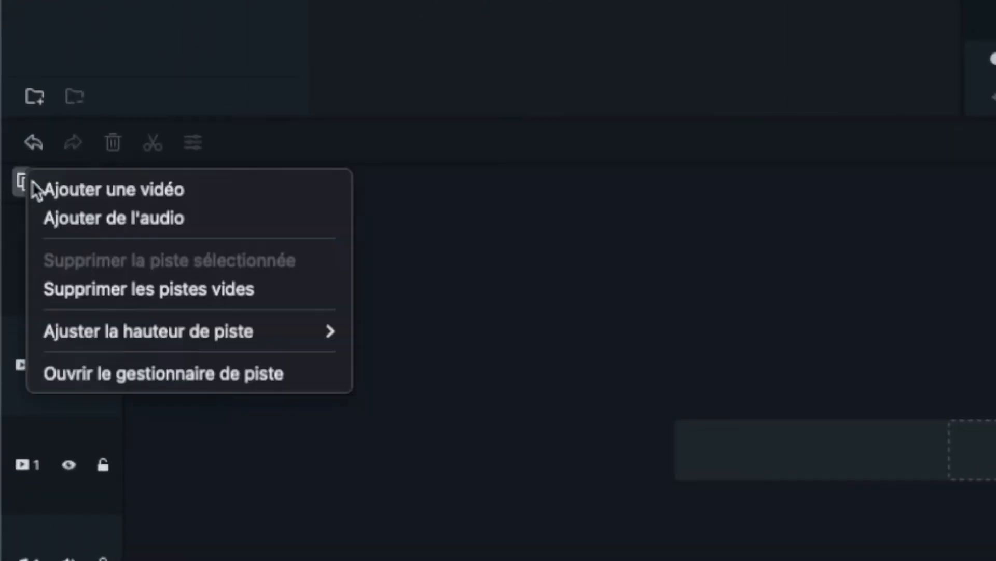
{"action": "left_click", "coordinate": [156, 374]}
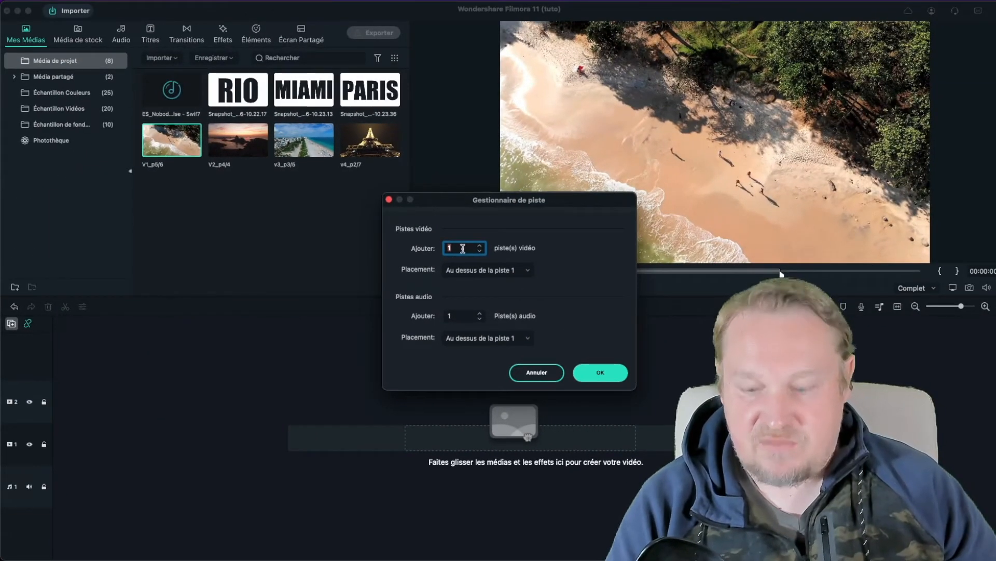
{"action": "left_click", "coordinate": [467, 270]}
{"action": "left_click", "coordinate": [467, 281]}
{"action": "left_click", "coordinate": [469, 316]}
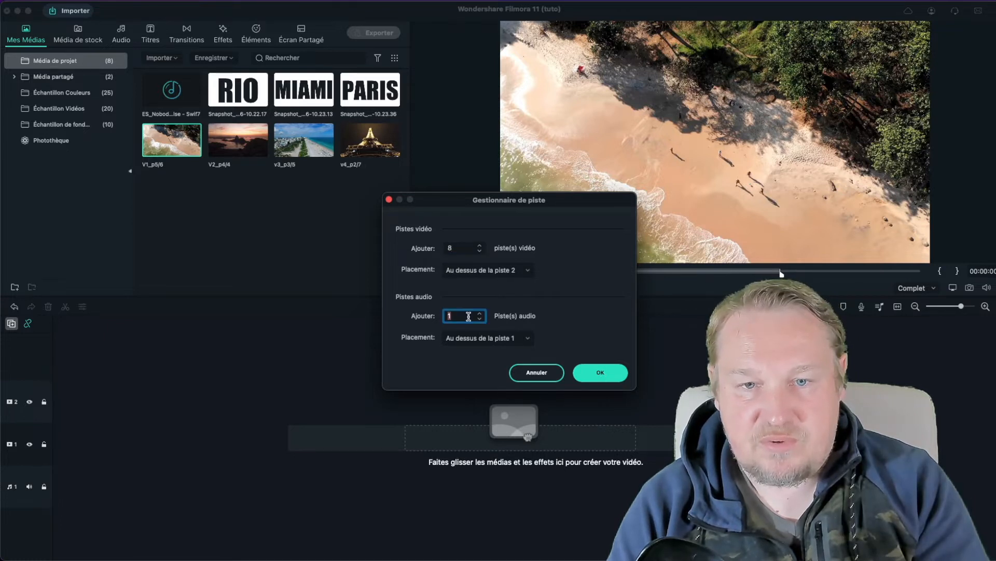
{"action": "type", "text": "0"}
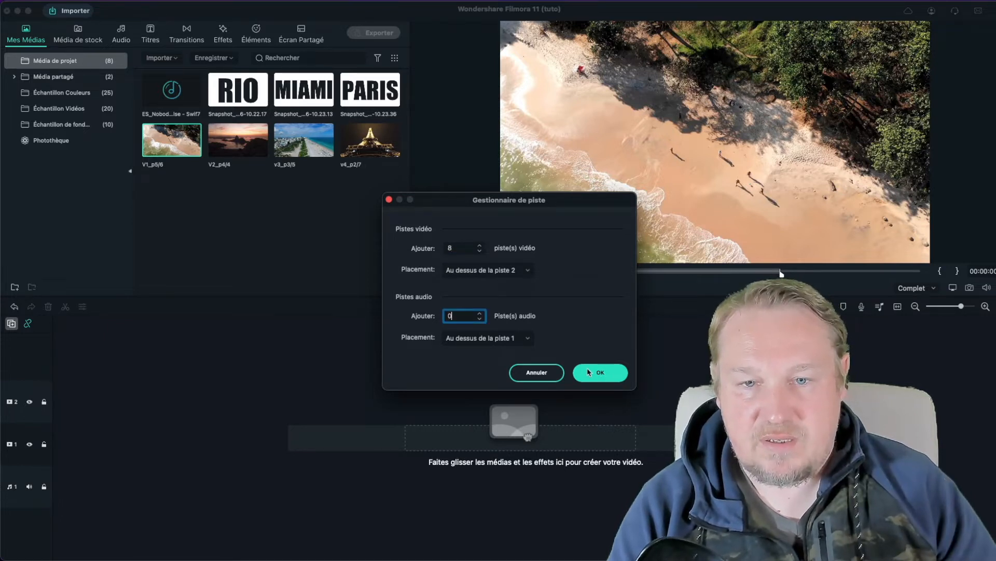
{"action": "key", "text": "Return"}
Step: Place the V1_p5/6 clip at the start of video track 5
{"action": "scroll", "coordinate": [198, 423], "scroll_direction": "up", "scroll_amount": 5}
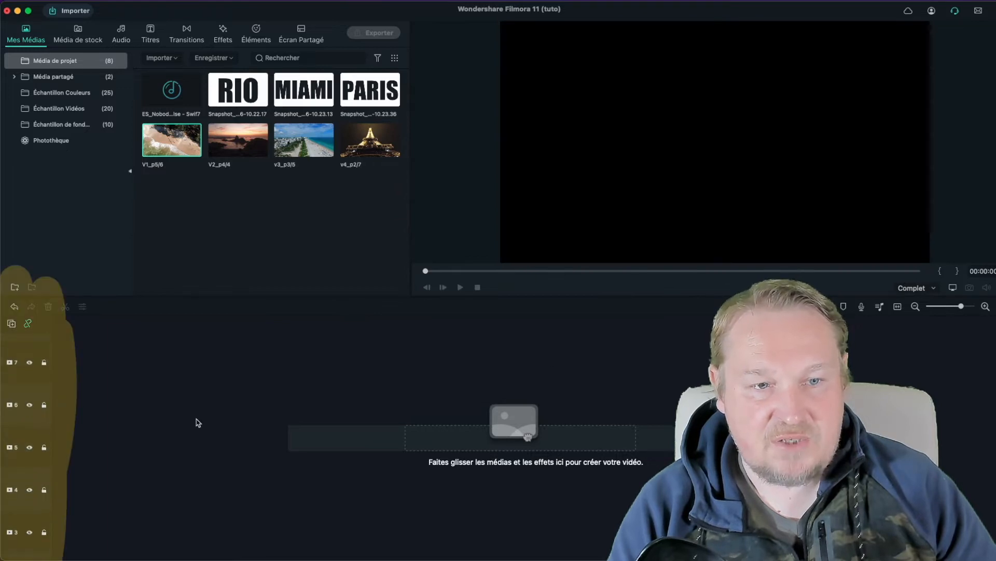
{"action": "scroll", "coordinate": [196, 422], "scroll_direction": "down", "scroll_amount": 4}
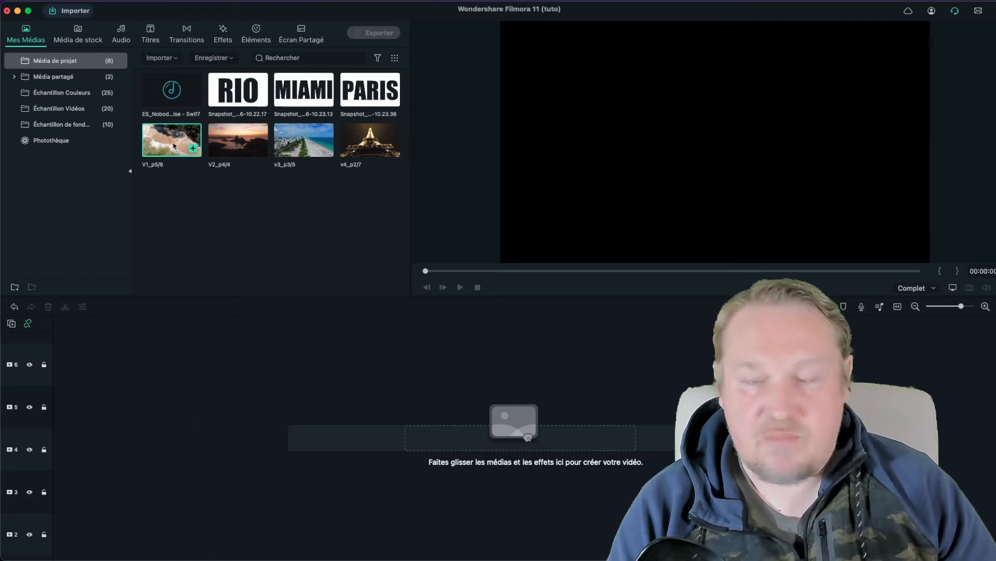
{"action": "left_click_drag", "start_coordinate": [174, 145], "coordinate": [59, 404]}
{"action": "left_click", "coordinate": [430, 361]}
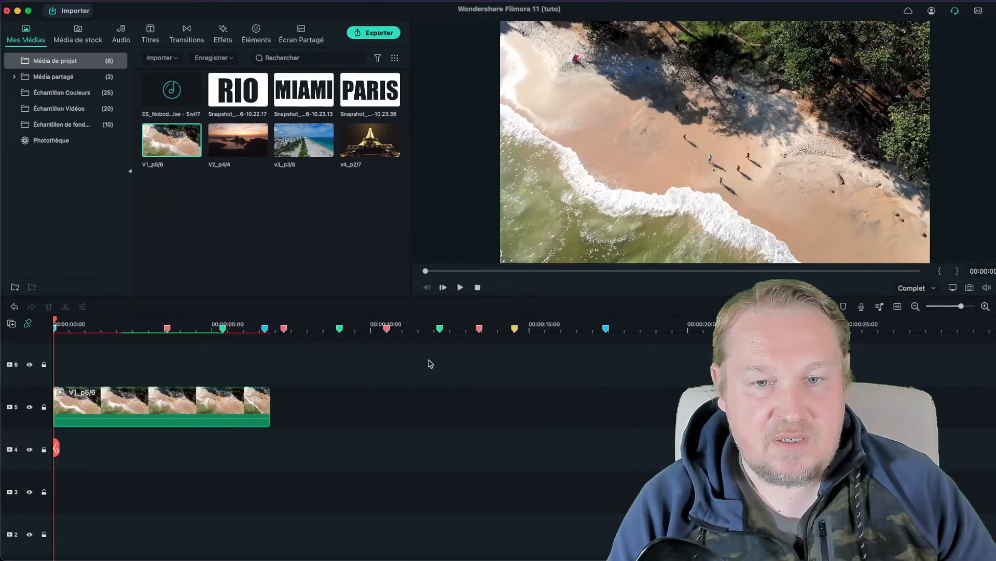
Step: Trim the end of the V1_p5/6 clip to the second blue marker and split it at the first red marker
{"action": "left_click", "coordinate": [248, 398]}
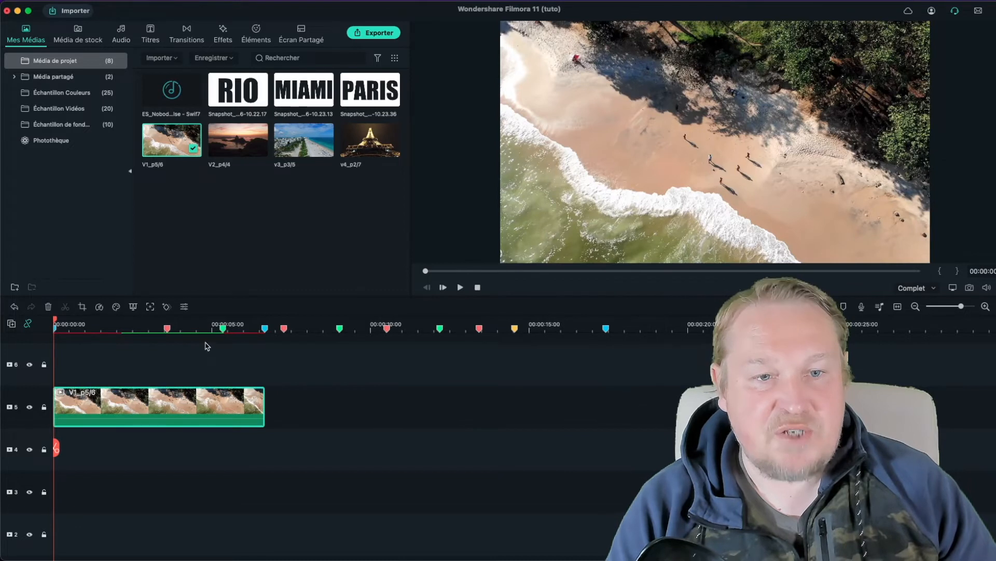
{"action": "left_click", "coordinate": [168, 320]}
{"action": "left_click", "coordinate": [167, 446]}
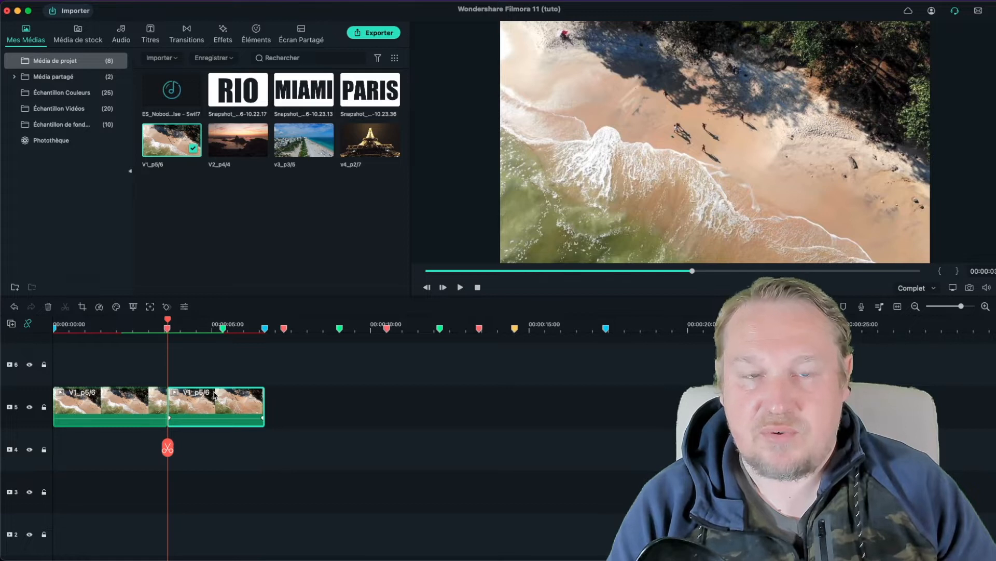
Step: Find the Titre 18 title by searching "titre 18" and place it at the start of video track 6, above the beach clip
{"action": "left_click", "coordinate": [152, 35]}
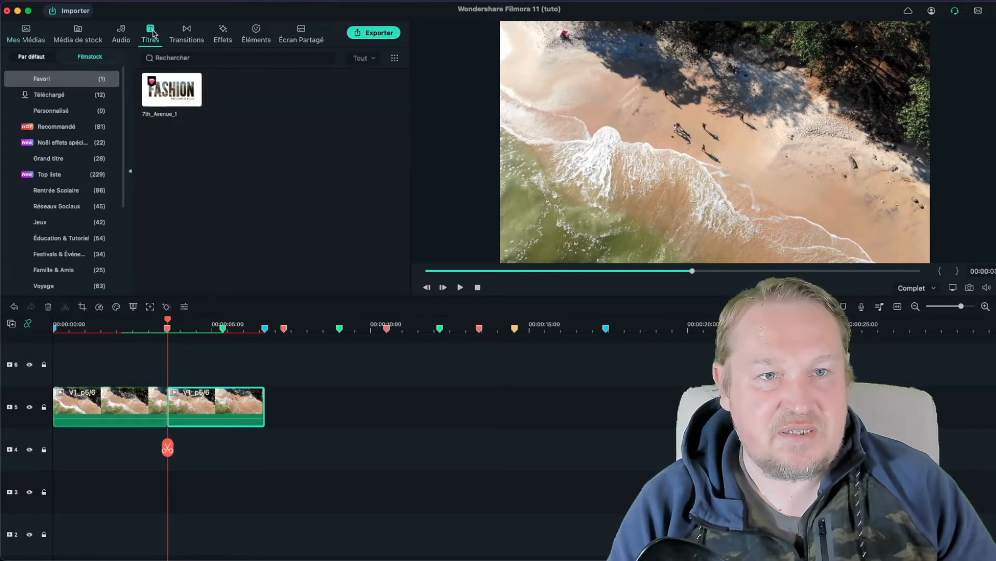
{"action": "left_click", "coordinate": [216, 57]}
{"action": "type", "text": "t"}
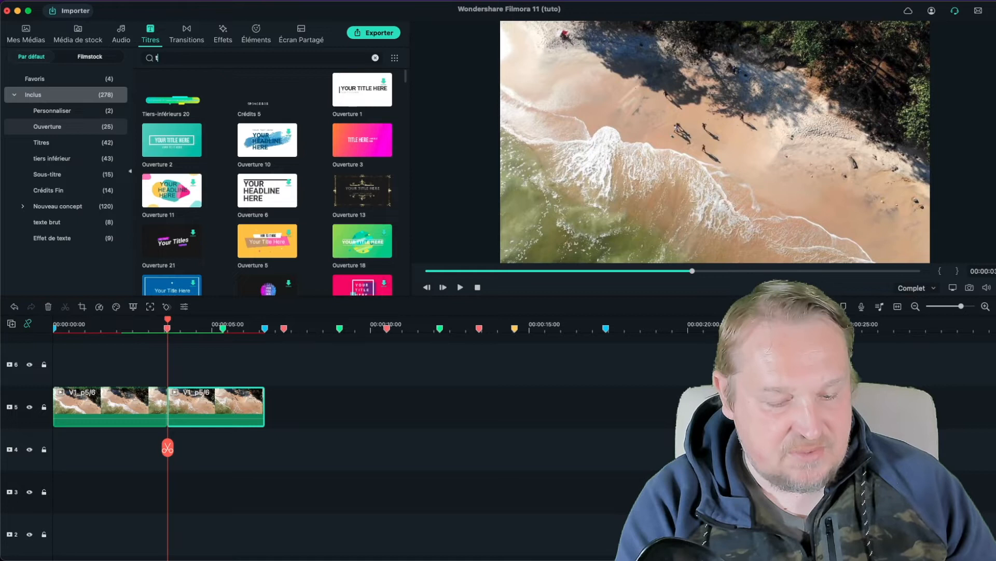
{"action": "type", "text": "itre 18"}
{"action": "left_click", "coordinate": [173, 88]}
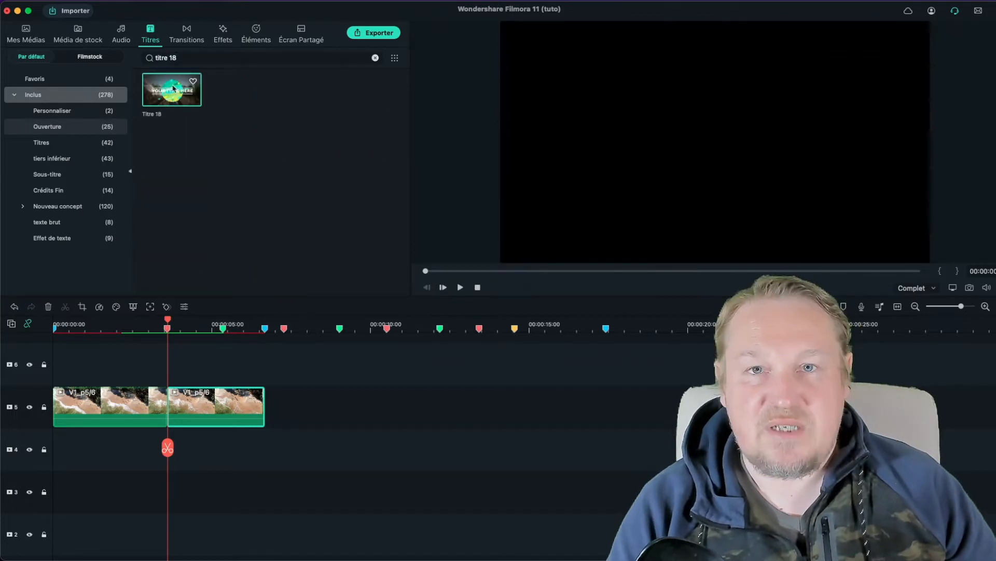
{"action": "left_click_drag", "start_coordinate": [173, 88], "coordinate": [102, 366]}
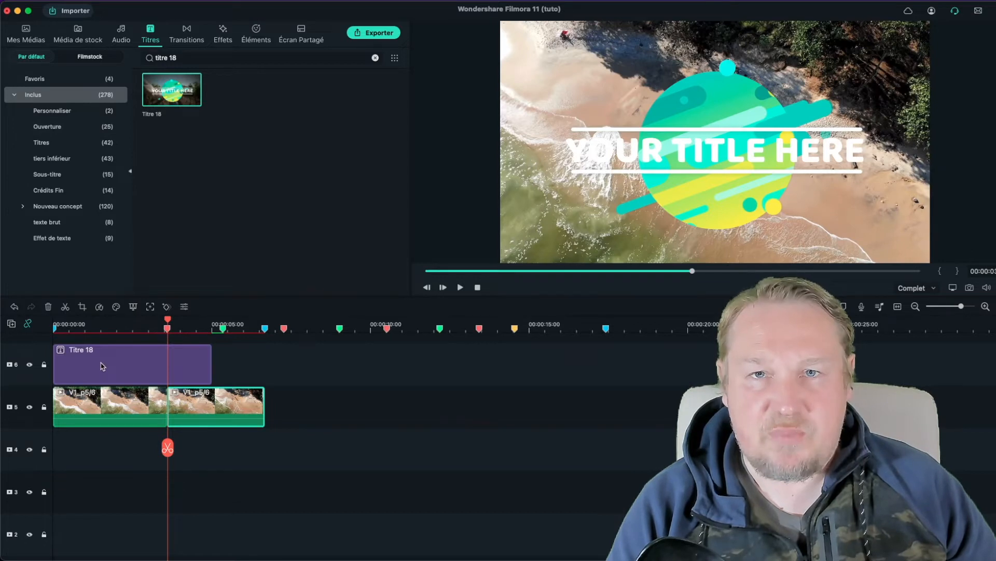
Step: Set the Titre 18 title to "MON TOUR DU MONDE" in the Impact font at size 60
{"action": "double_click", "coordinate": [102, 366]}
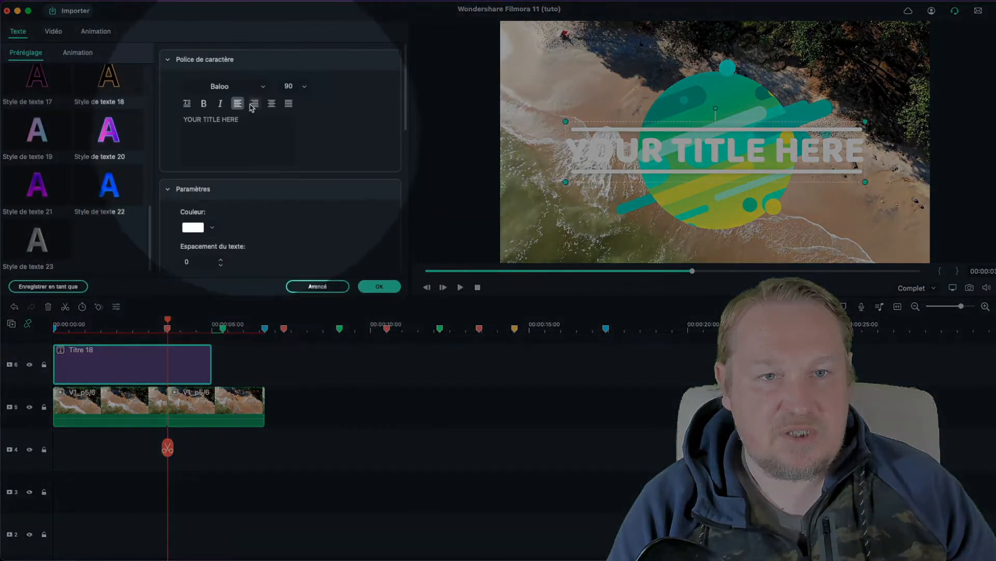
{"action": "left_click", "coordinate": [265, 86]}
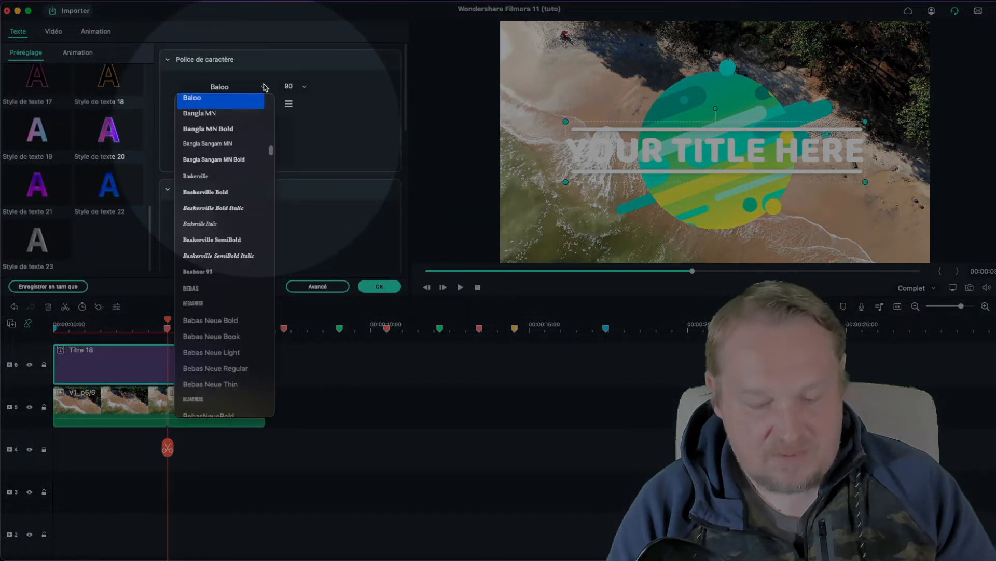
{"action": "left_click", "coordinate": [198, 298]}
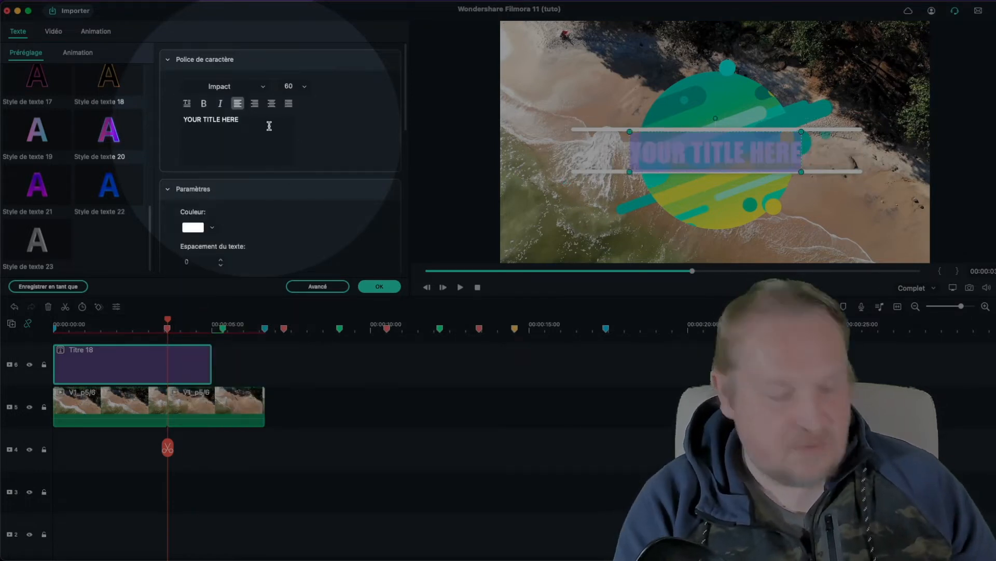
{"action": "type", "text": "MON TOUR DU MONDE"}
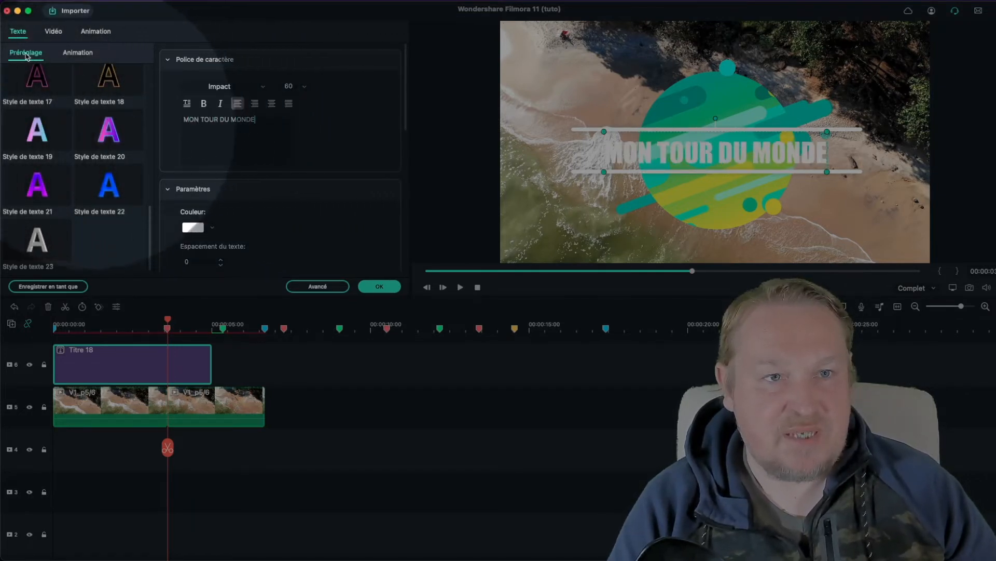
Step: Apply Style de texte 22 to the title text, enlarge it slightly and recentre it between the two white lines
{"action": "left_click", "coordinate": [104, 188]}
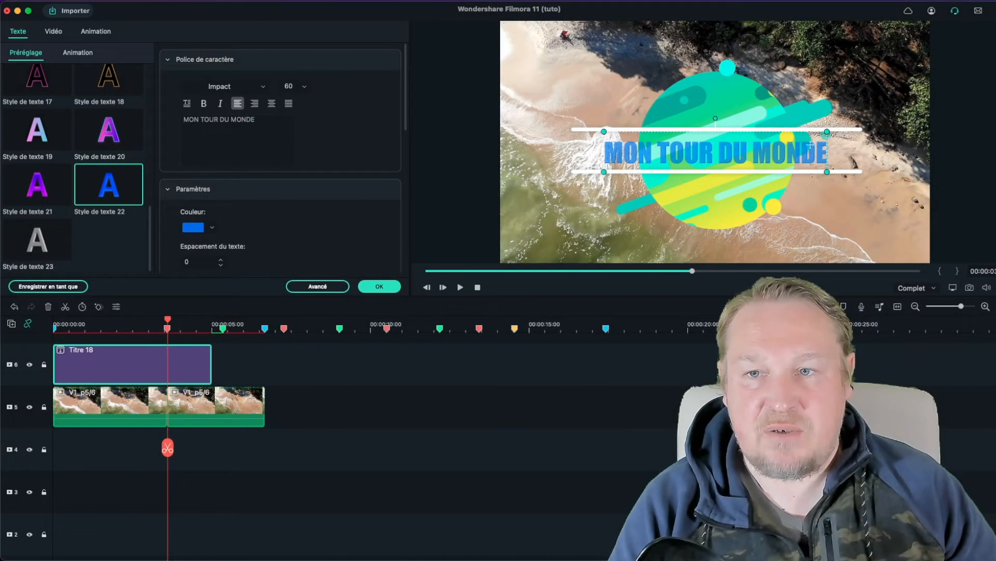
{"action": "left_click_drag", "start_coordinate": [827, 133], "coordinate": [846, 130]}
{"action": "left_click_drag", "start_coordinate": [737, 144], "coordinate": [732, 144]}
{"action": "left_click", "coordinate": [376, 286]}
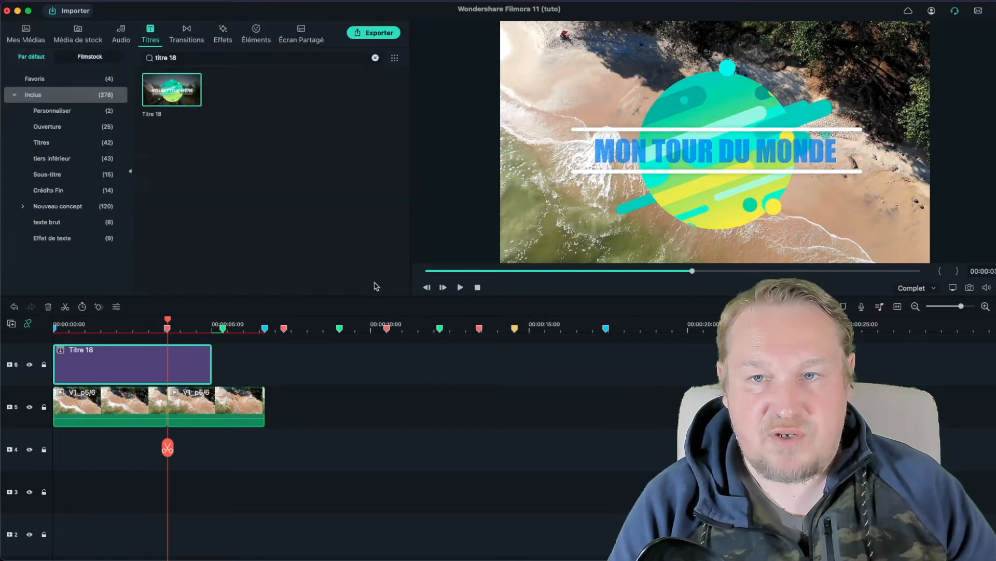
Step: Add the Dissoudre transition to the end of the Titre 18 title and play the opening from the start
{"action": "left_click", "coordinate": [187, 34]}
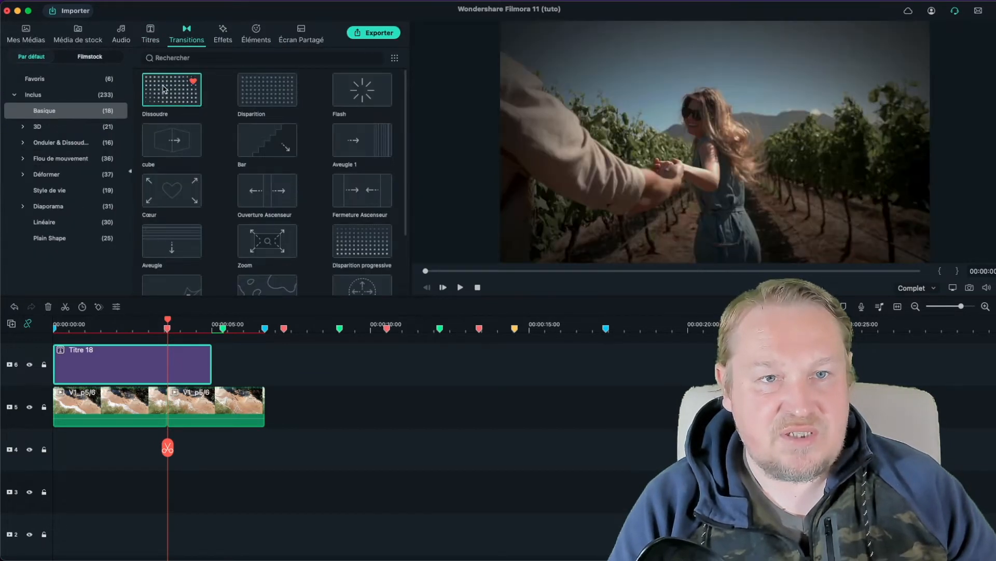
{"action": "left_click_drag", "start_coordinate": [163, 89], "coordinate": [186, 363]}
{"action": "left_click_drag", "start_coordinate": [154, 323], "coordinate": [54, 323]}
{"action": "key", "text": "space"}
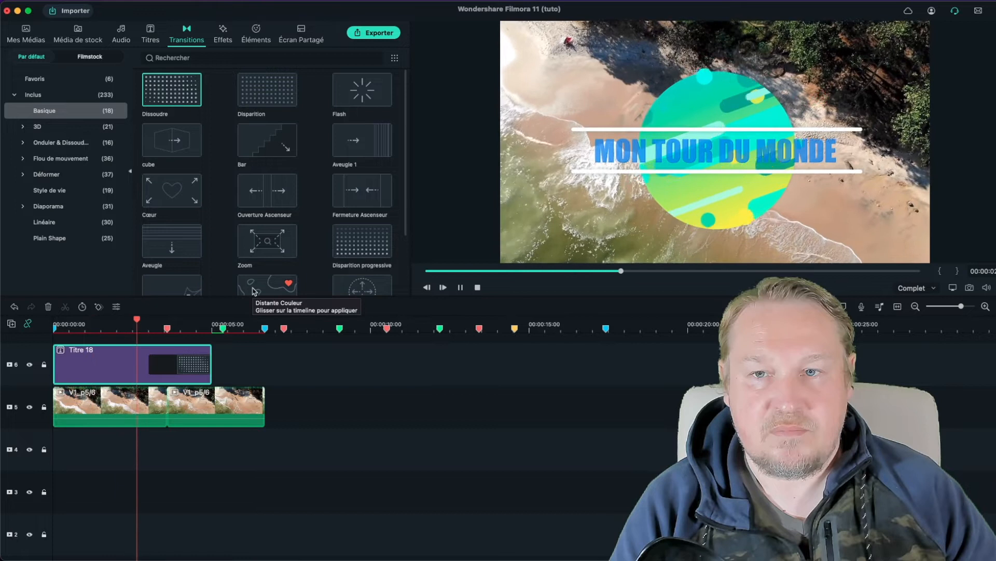
Step: Import the RIO snapshot as a mask named RIO on the second part of the V1_p5/6 clip
{"action": "double_click", "coordinate": [222, 397]}
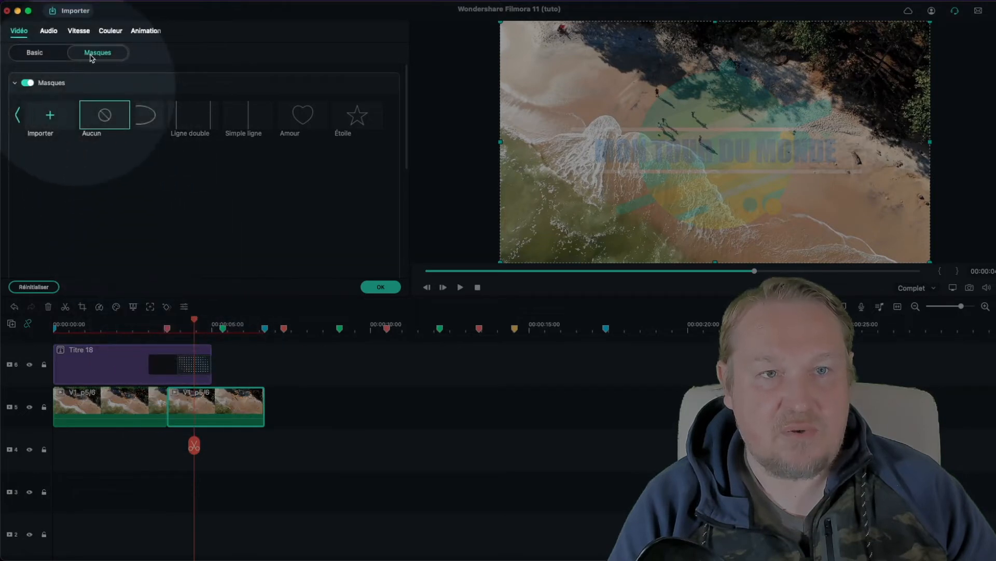
{"action": "left_click", "coordinate": [51, 117]}
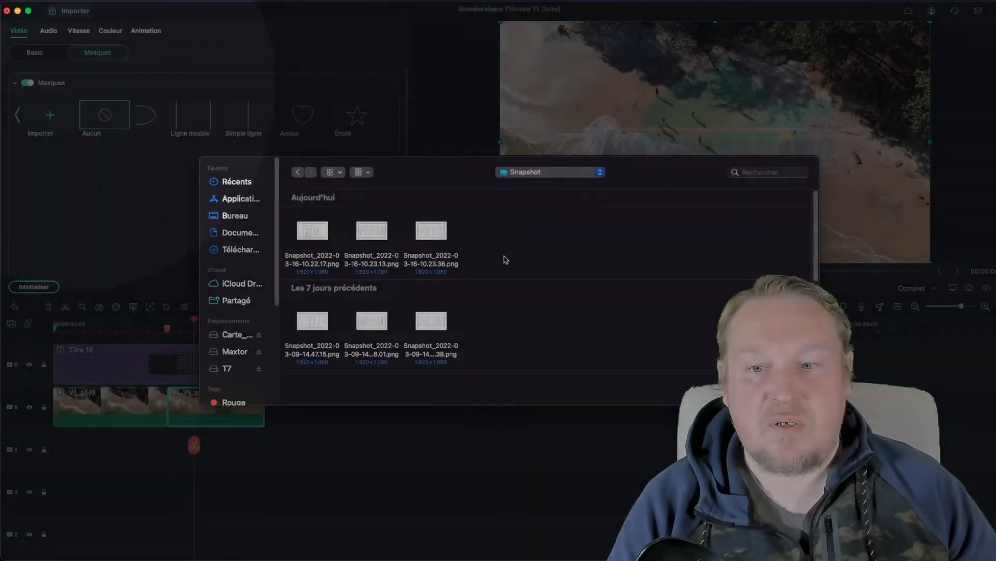
{"action": "left_click", "coordinate": [319, 235]}
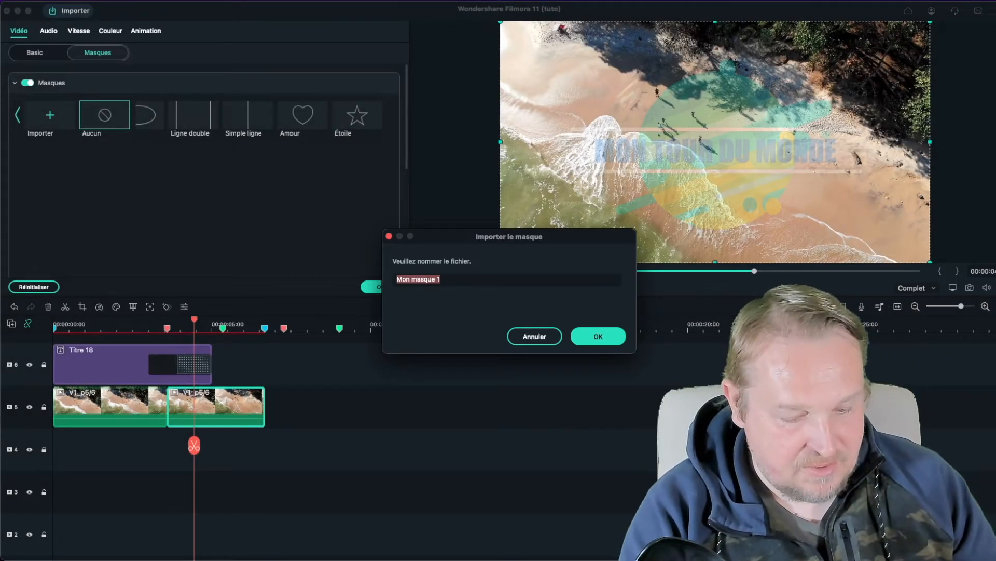
{"action": "type", "text": "RIIO"}
{"action": "left_click", "coordinate": [601, 340]}
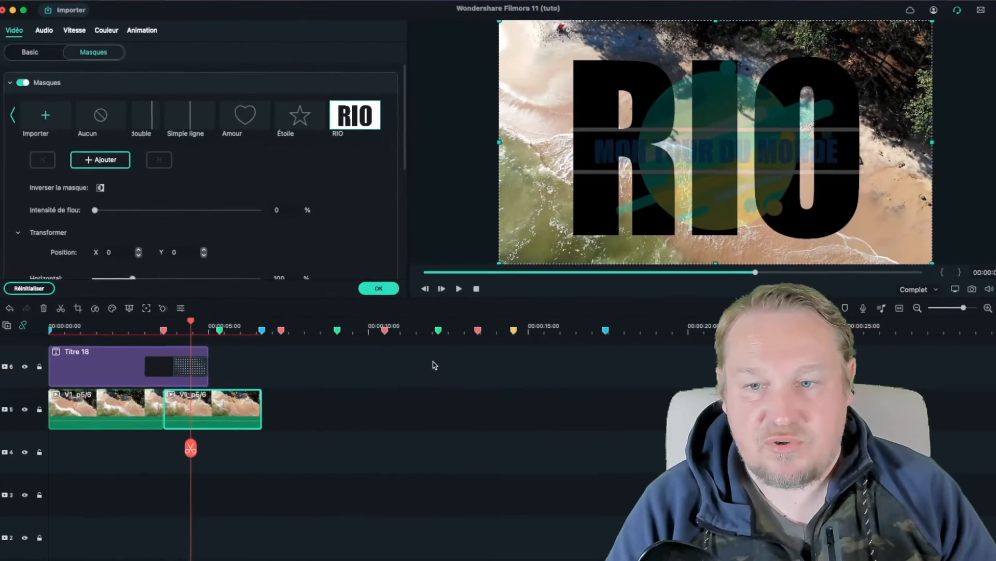
{"action": "left_click", "coordinate": [380, 287]}
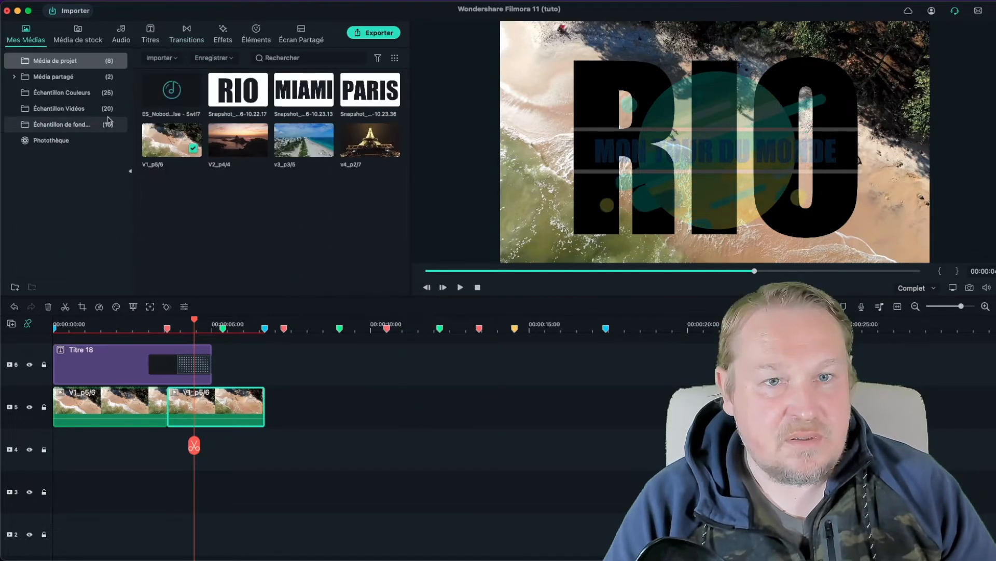
Step: Place the V2_p4/4 clip on track 4 at the first red marker and shorten the end of the Titre 18 title
{"action": "left_click_drag", "start_coordinate": [237, 140], "coordinate": [187, 450]}
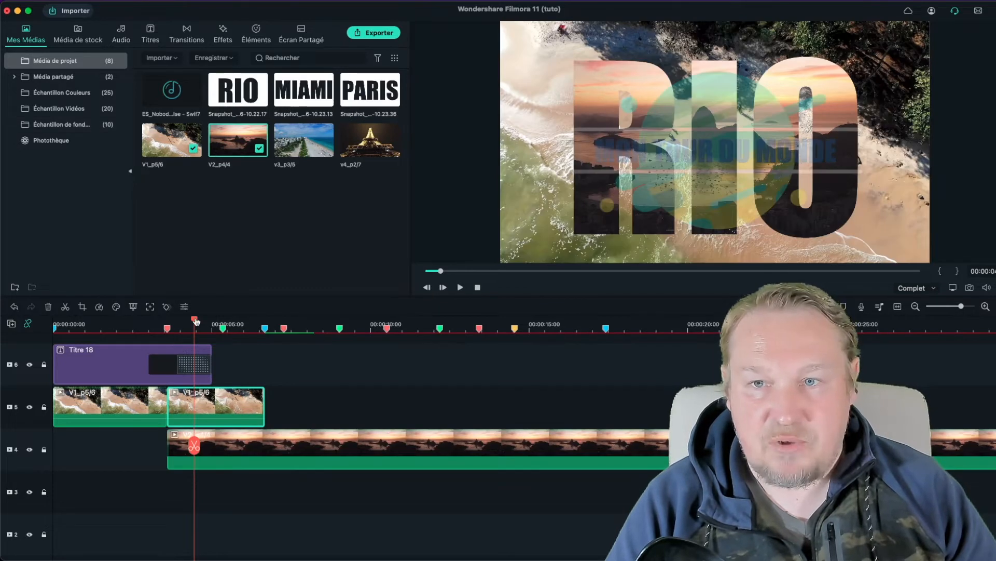
{"action": "left_click_drag", "start_coordinate": [211, 353], "coordinate": [186, 348]}
Step: Cut the V2_p4/4 clip's end at the second green marker and trim the RIO-masked clip's end to the first green marker
{"action": "left_click", "coordinate": [340, 446]}
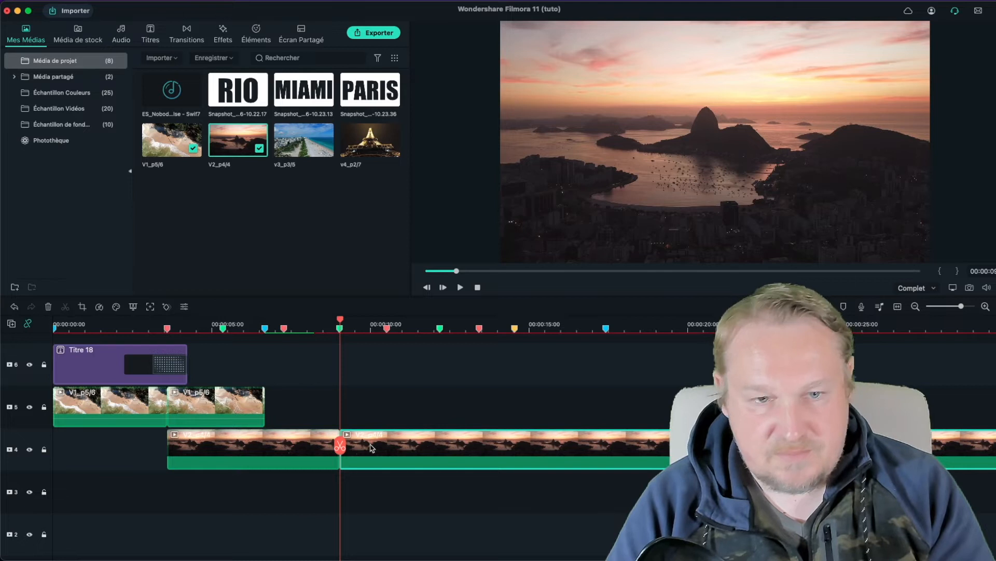
{"action": "key", "text": "Delete"}
{"action": "left_click", "coordinate": [264, 398]}
{"action": "left_click_drag", "start_coordinate": [263, 398], "coordinate": [222, 398]}
{"action": "left_click", "coordinate": [153, 324]}
{"action": "key", "text": "space"}
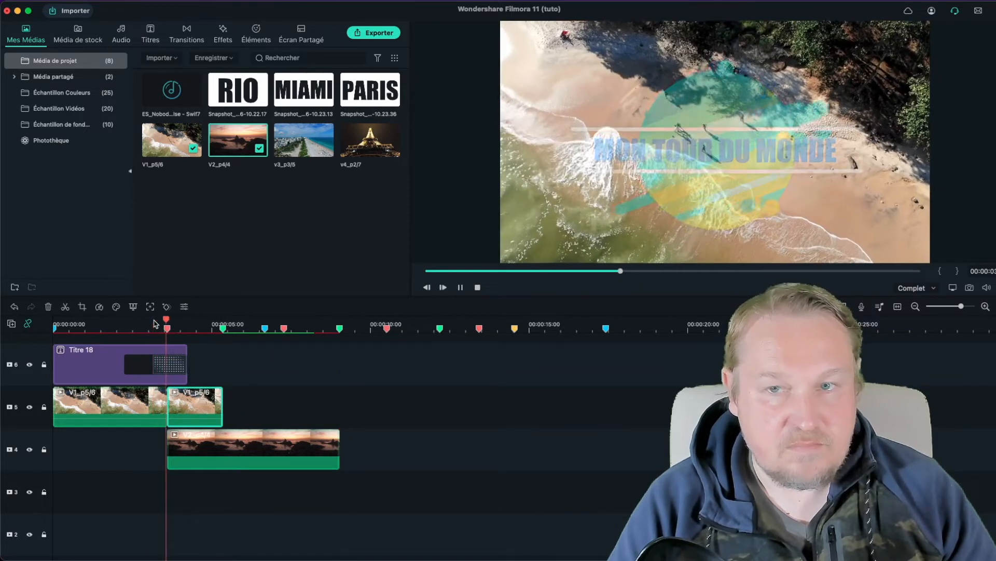
Step: Split the V2_p4/4 clip at the second red marker and import the MIAMI snapshot as a mask on its second part
{"action": "left_click", "coordinate": [285, 319]}
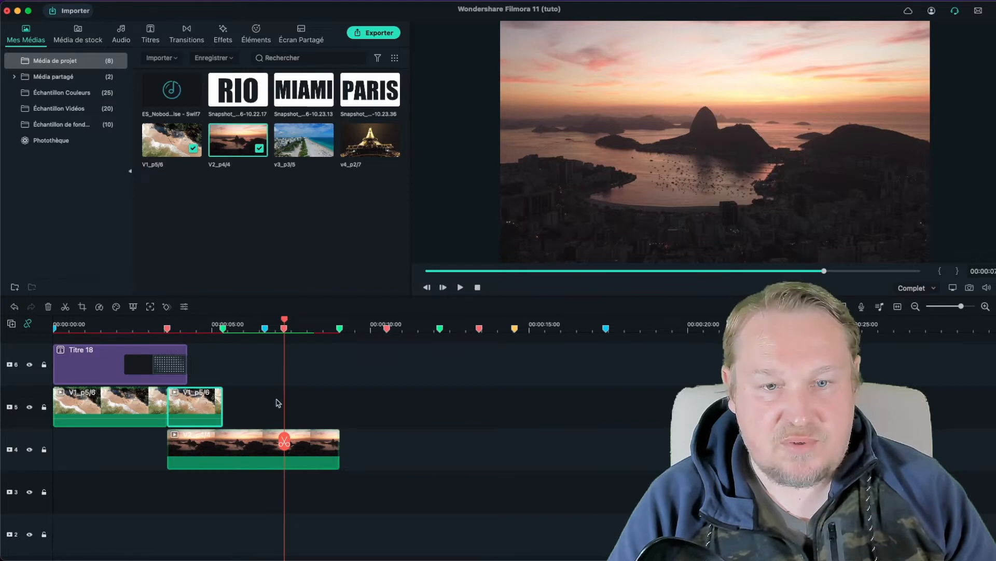
{"action": "left_click", "coordinate": [285, 450]}
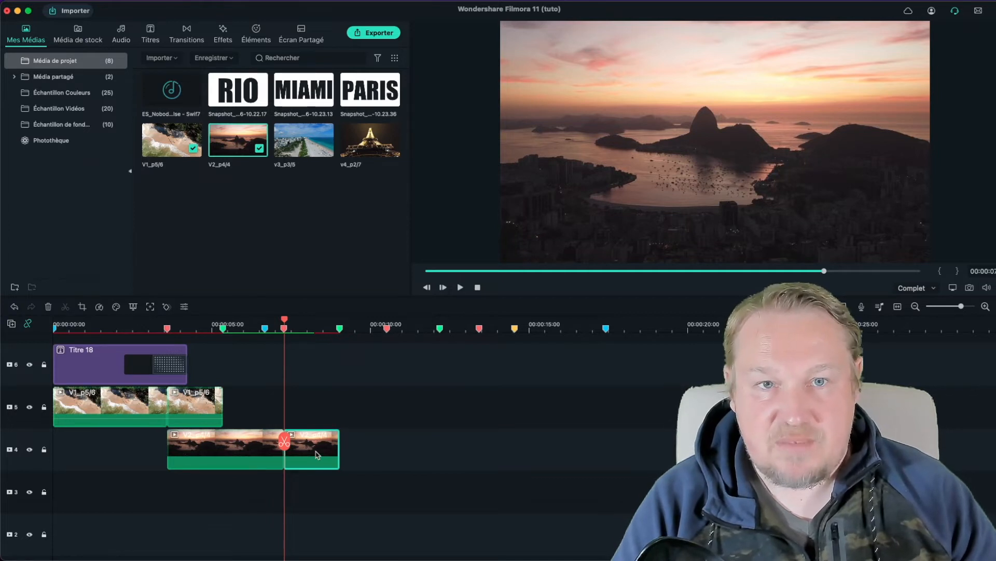
{"action": "double_click", "coordinate": [318, 455]}
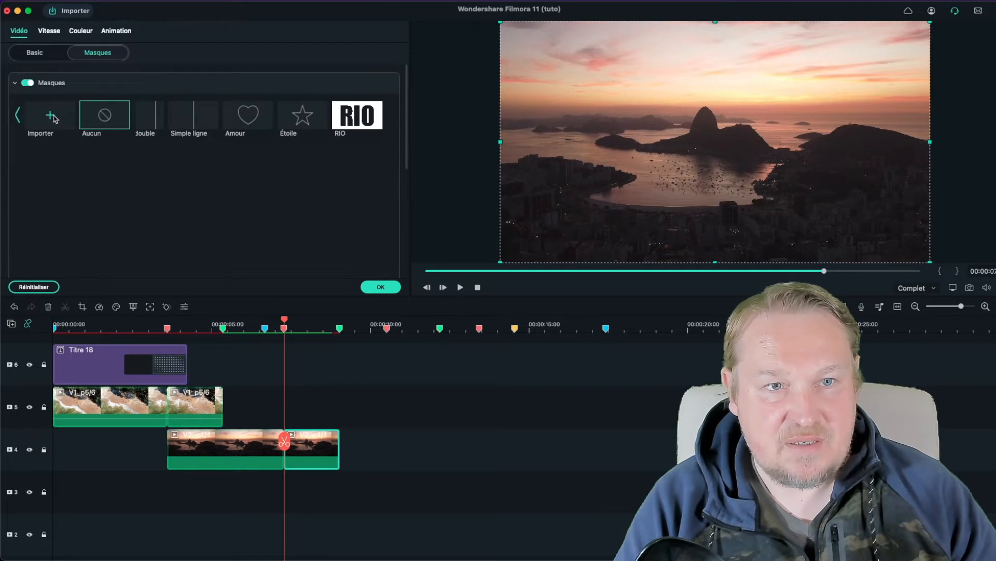
{"action": "left_click", "coordinate": [50, 115]}
{"action": "left_click", "coordinate": [372, 227]}
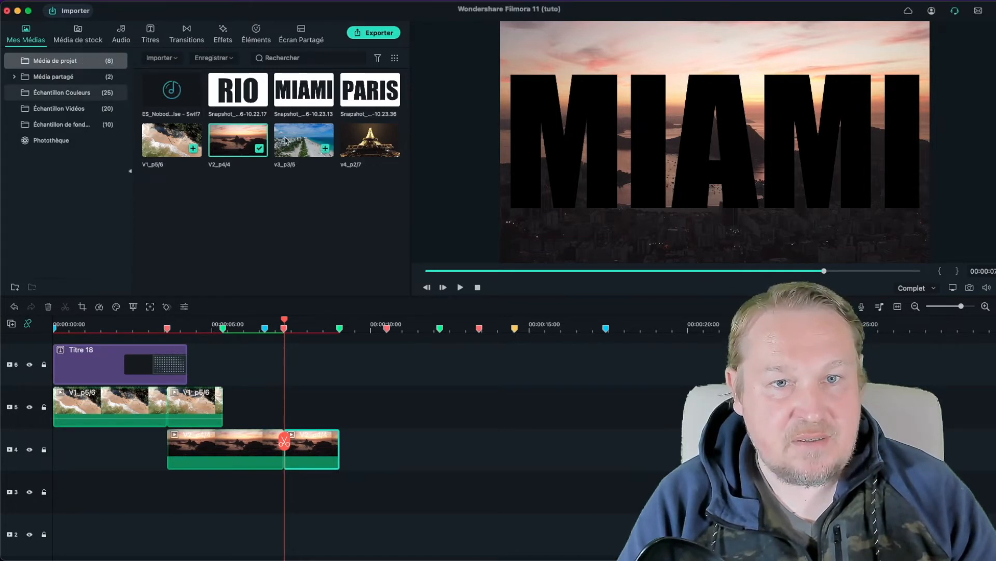
Step: Place the v3_p3/5 clip on track 3 at the second red marker and split it at the third red marker
{"action": "left_click", "coordinate": [303, 137]}
{"action": "left_click_drag", "start_coordinate": [304, 138], "coordinate": [291, 488]}
{"action": "left_click", "coordinate": [386, 319]}
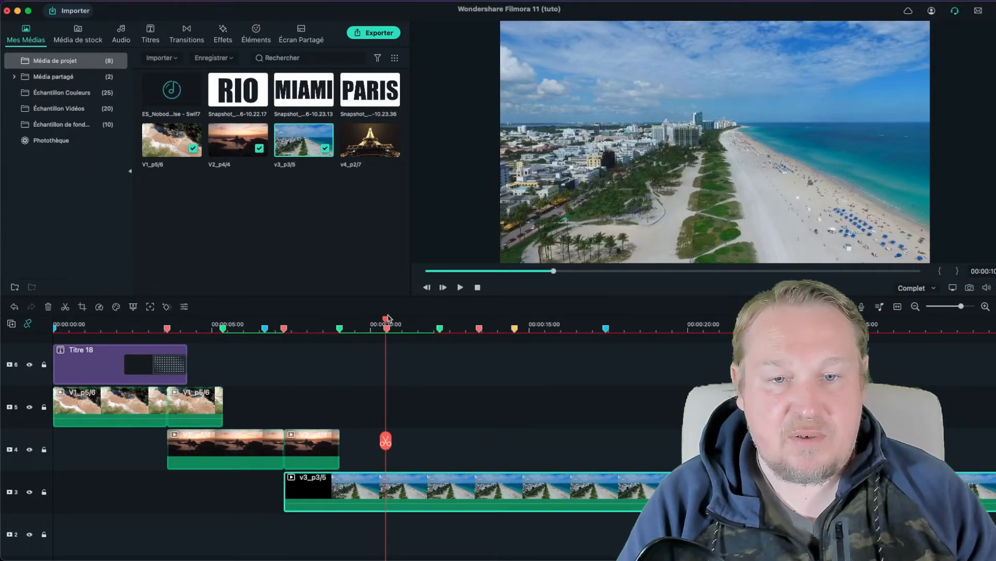
{"action": "key", "text": "super+b"}
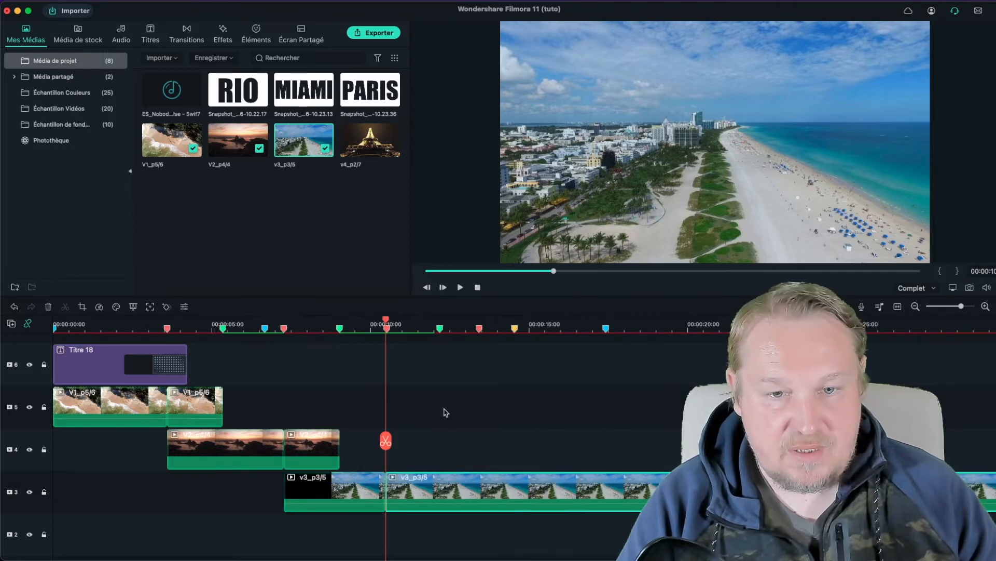
Step: Cut off the v3_p3/5 clip at the third green marker and import the PARIS snapshot as a mask on its second part
{"action": "left_click", "coordinate": [441, 323]}
{"action": "key", "text": "super+b"}
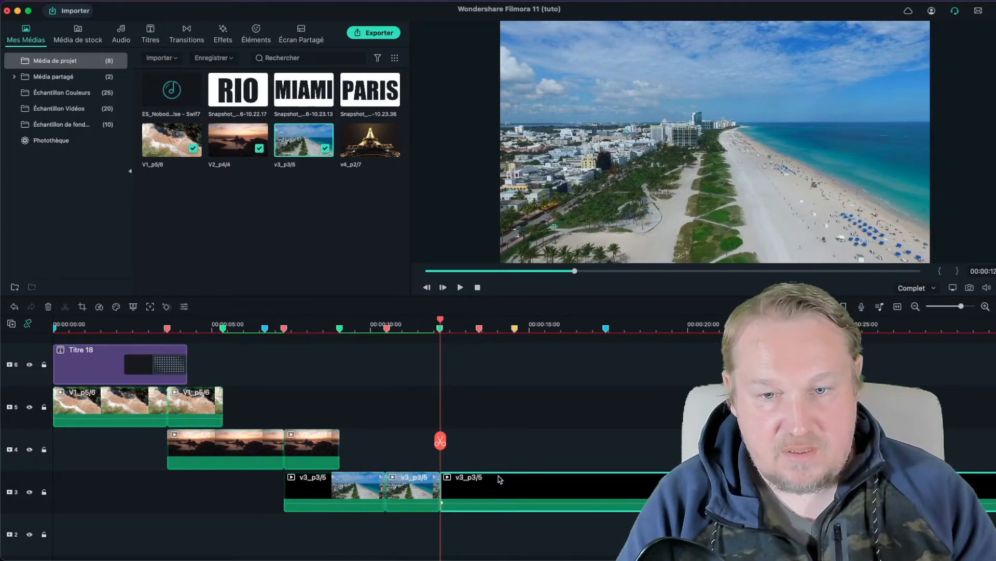
{"action": "left_click", "coordinate": [111, 55]}
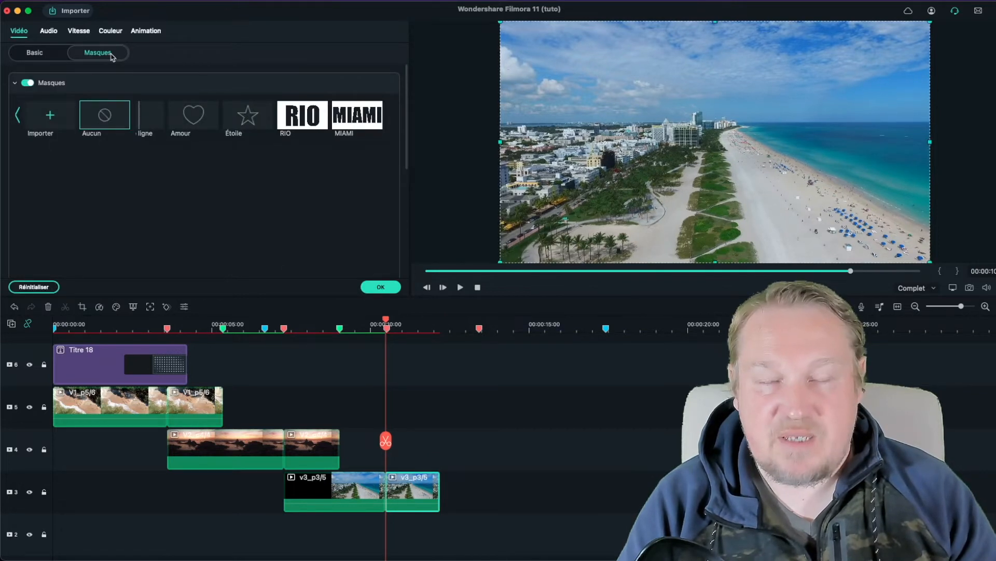
{"action": "left_click", "coordinate": [52, 111]}
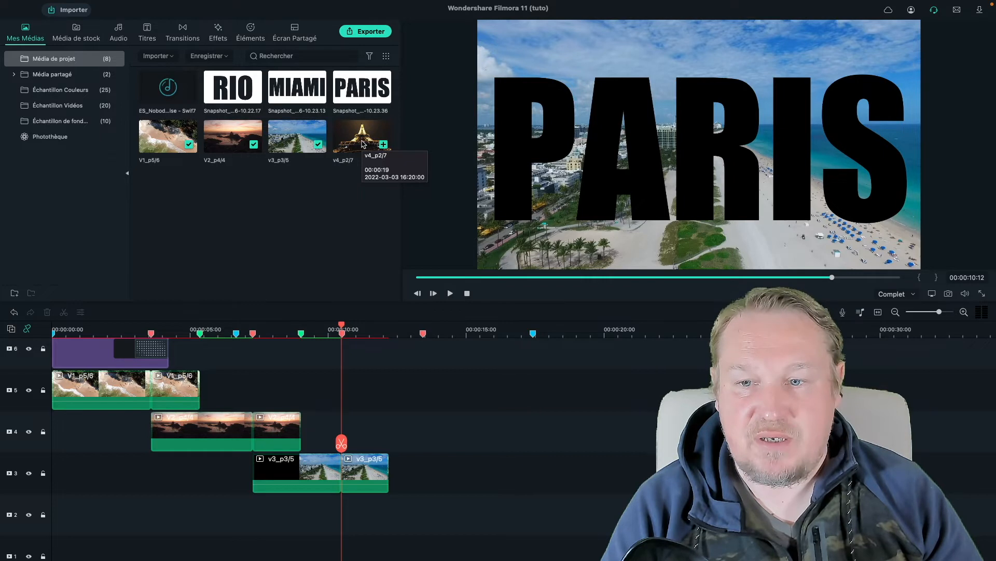
Step: Place the v4_p2/7 clip on track 2 at the third red marker and apply the Flou Bokeh 2 overlay effect to it
{"action": "left_click", "coordinate": [383, 144]}
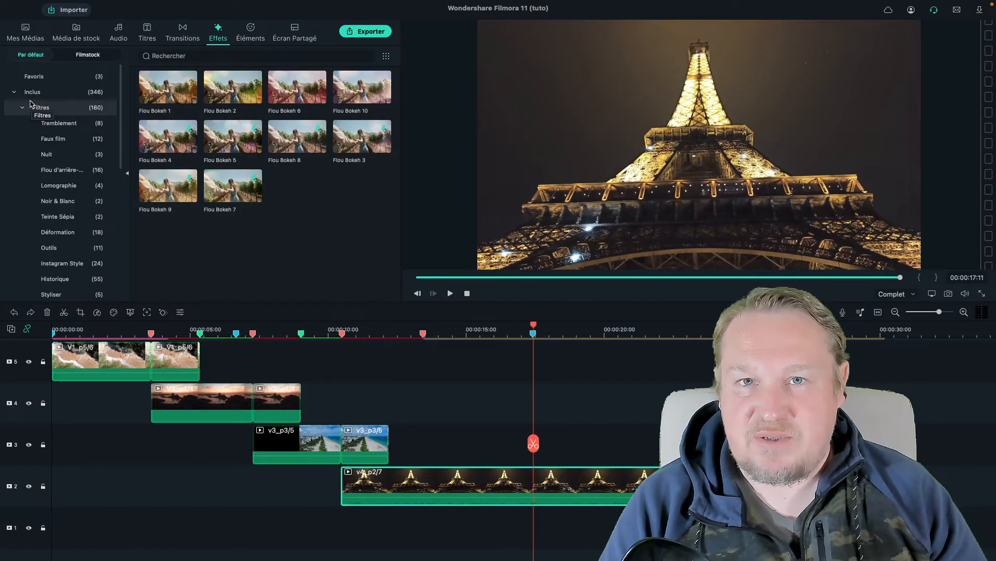
{"action": "scroll", "coordinate": [30, 105], "scroll_direction": "down", "scroll_amount": 6}
{"action": "scroll", "coordinate": [30, 105], "scroll_direction": "up", "scroll_amount": 6}
{"action": "scroll", "coordinate": [52, 135], "scroll_direction": "down", "scroll_amount": 5}
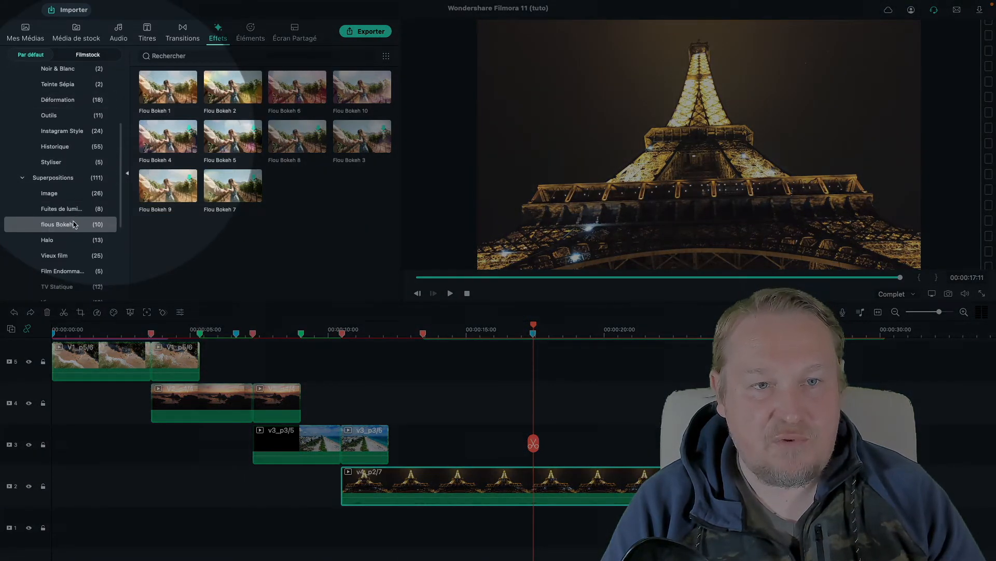
{"action": "left_click", "coordinate": [226, 96]}
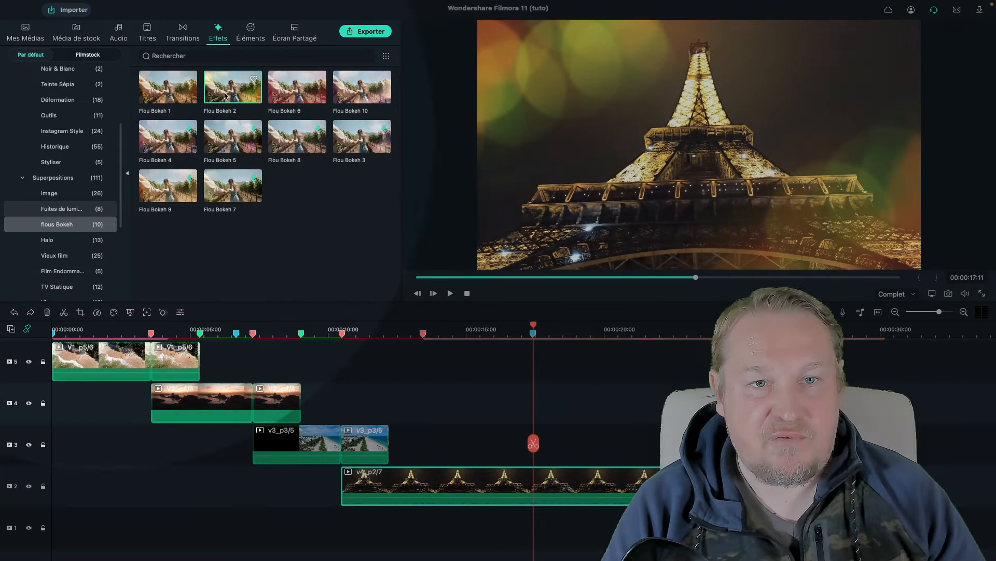
{"action": "left_click_drag", "start_coordinate": [224, 91], "coordinate": [369, 473]}
{"action": "left_click", "coordinate": [413, 387]}
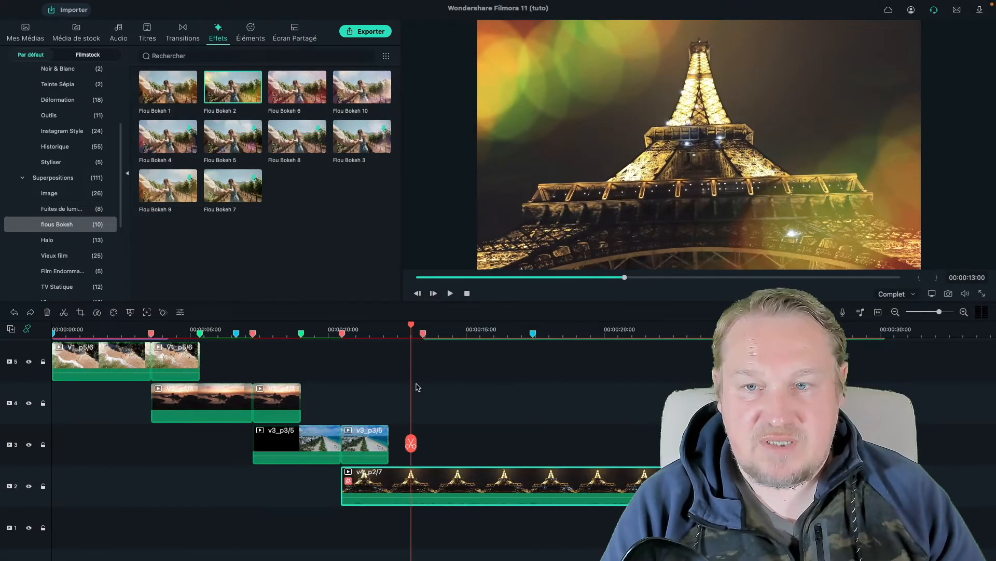
Step: Lower the Alpha of the Bokeh Blur 2 effect on the v4_p2/7 clip so the overlay is faint
{"action": "double_click", "coordinate": [427, 489]}
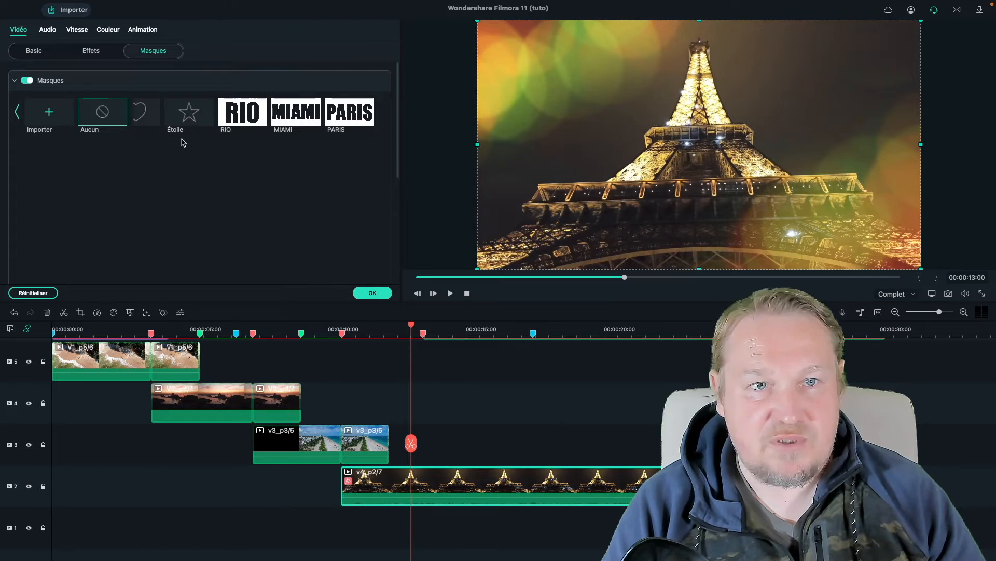
{"action": "left_click", "coordinate": [91, 51]}
{"action": "left_click", "coordinate": [139, 128]}
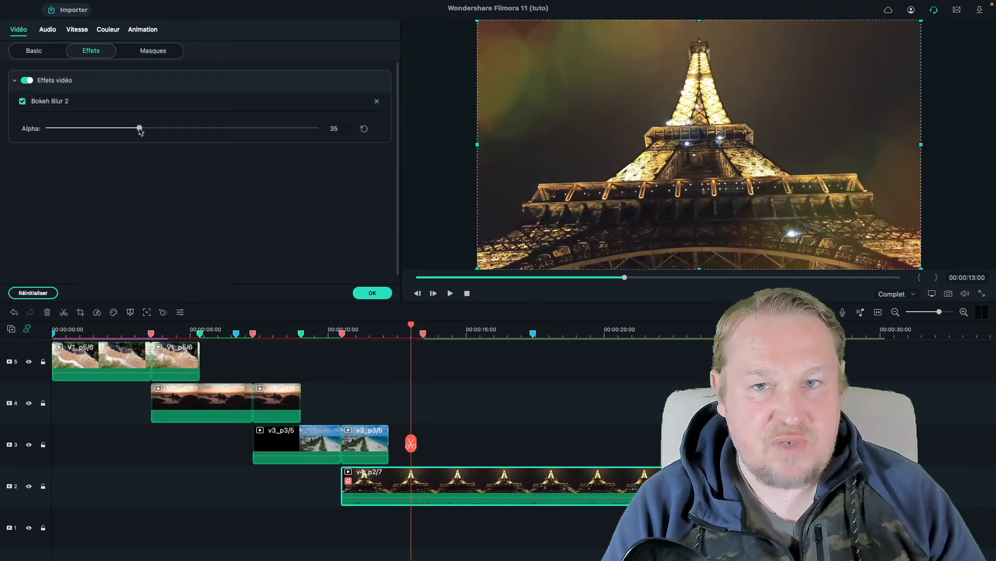
{"action": "left_click_drag", "start_coordinate": [139, 128], "coordinate": [110, 128]}
{"action": "left_click", "coordinate": [373, 293]}
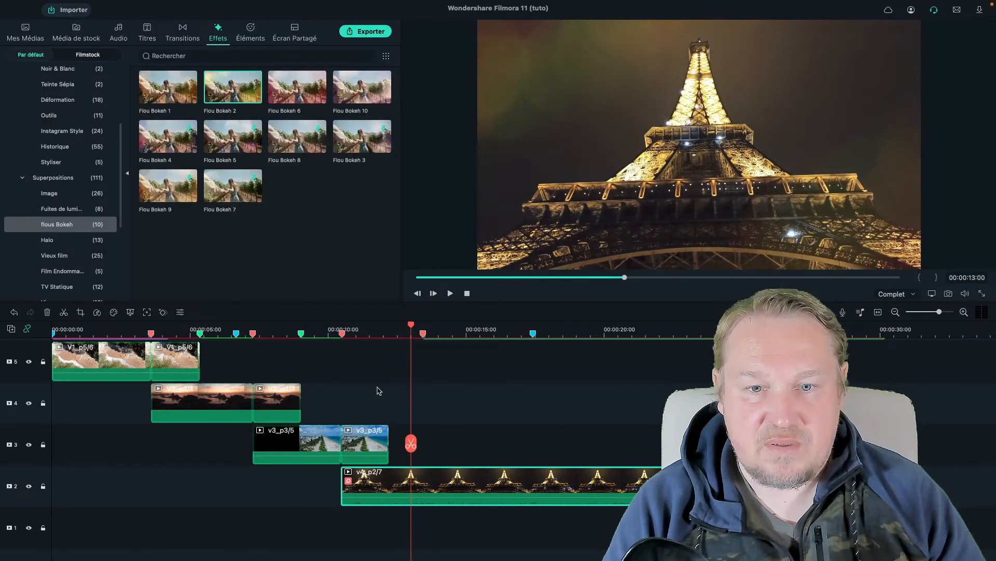
Step: Split the v4_p2/7 clip at the fourth red marker and move its second part up to track 7
{"action": "left_click_drag", "start_coordinate": [411, 325], "coordinate": [424, 323]}
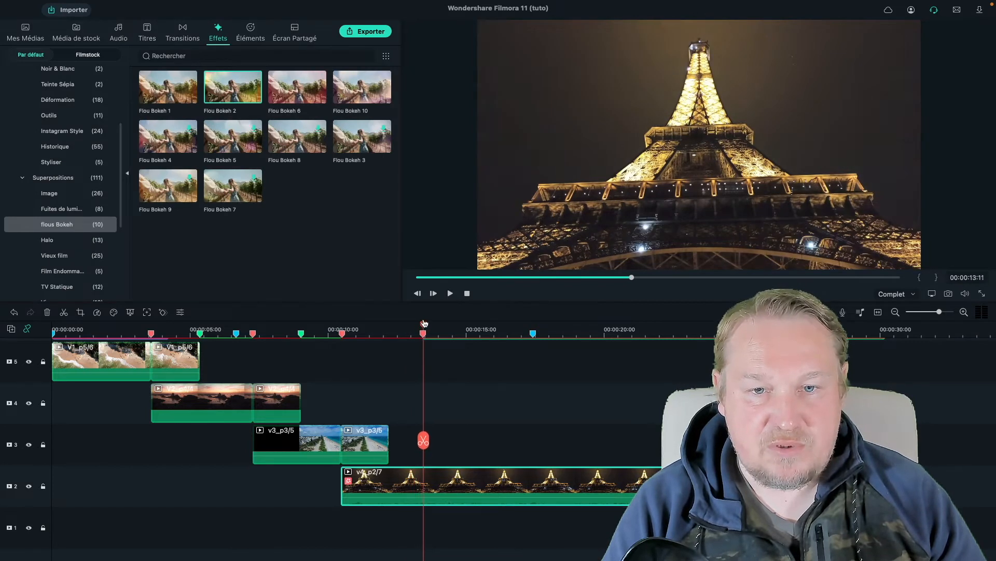
{"action": "left_click", "coordinate": [424, 440]}
{"action": "mouse_move", "coordinate": [481, 483]}
{"action": "left_mouse_down"}
{"action": "mouse_move", "coordinate": [481, 371]}
{"action": "mouse_move", "coordinate": [517, 356]}
{"action": "mouse_move", "coordinate": [533, 329]}
{"action": "left_mouse_up"}
Step: Cut the v4_p2/7 clip on track 7 at the last blue marker and delete the remainder
{"action": "left_click", "coordinate": [535, 329]}
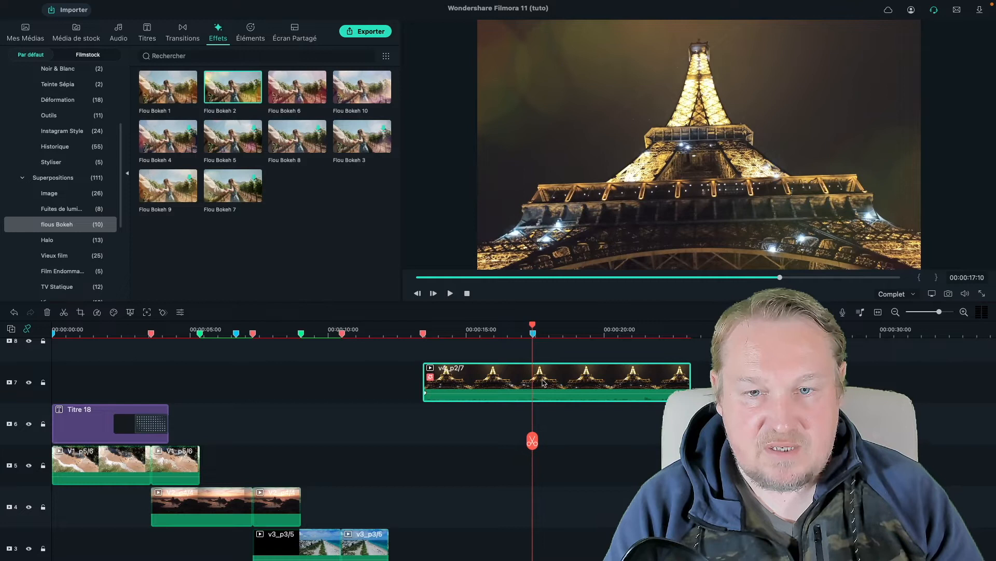
{"action": "left_click", "coordinate": [533, 440]}
{"action": "key", "text": "Delete"}
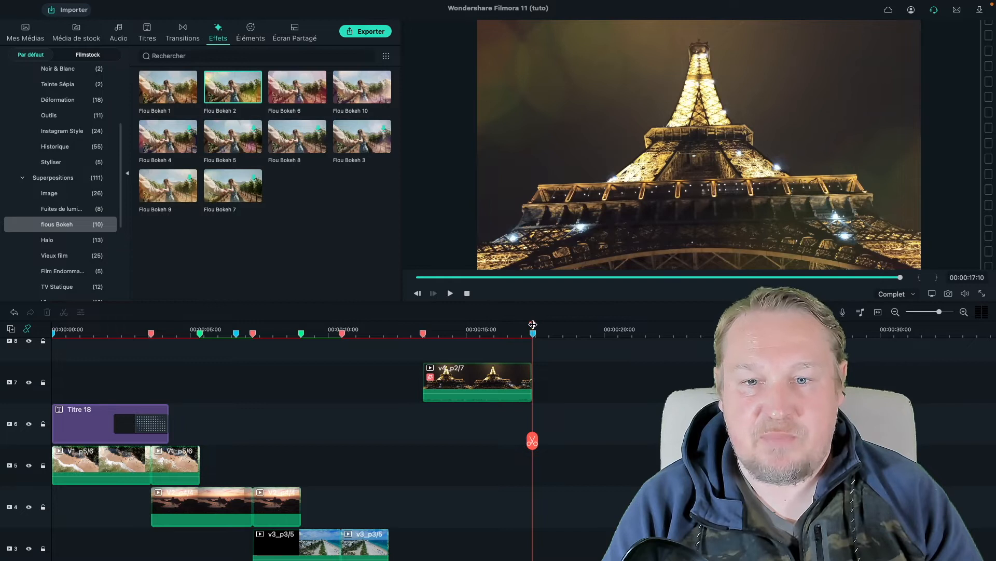
Step: Add the De base 6 title on track 7, spanning from the first to the second red marker
{"action": "left_click_drag", "start_coordinate": [533, 324], "coordinate": [60, 352]}
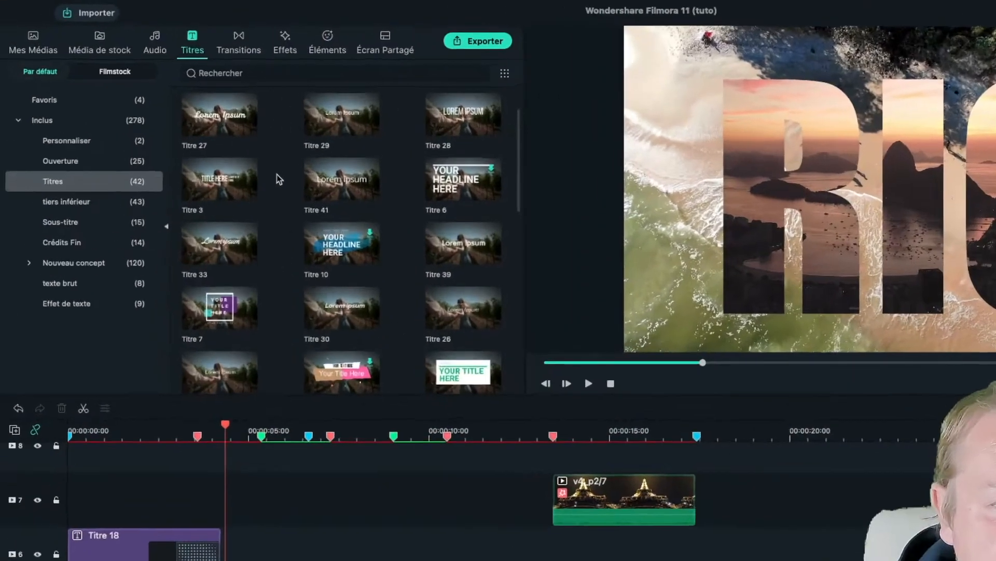
{"action": "scroll", "coordinate": [280, 179], "scroll_direction": "down", "scroll_amount": 2}
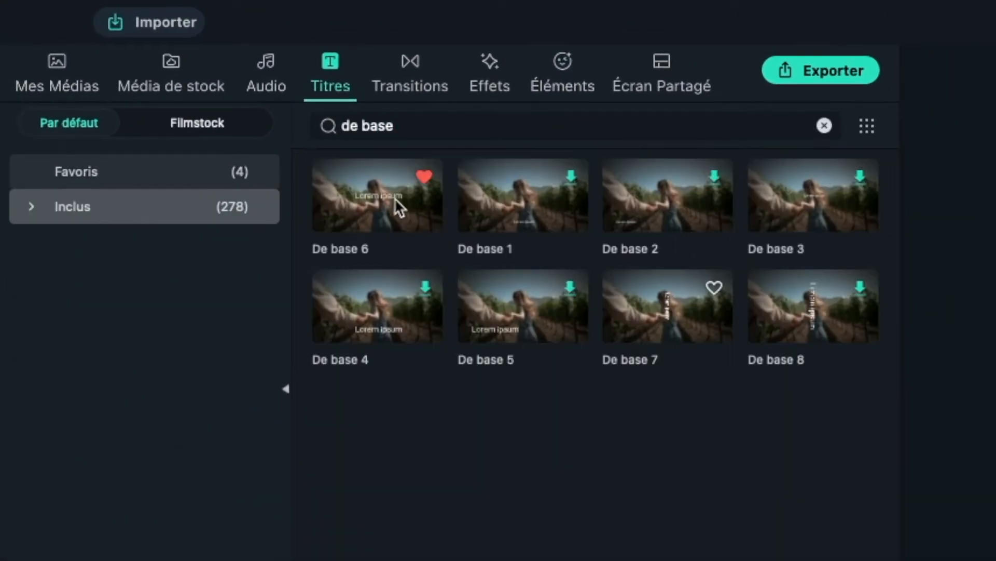
{"action": "left_click", "coordinate": [386, 203]}
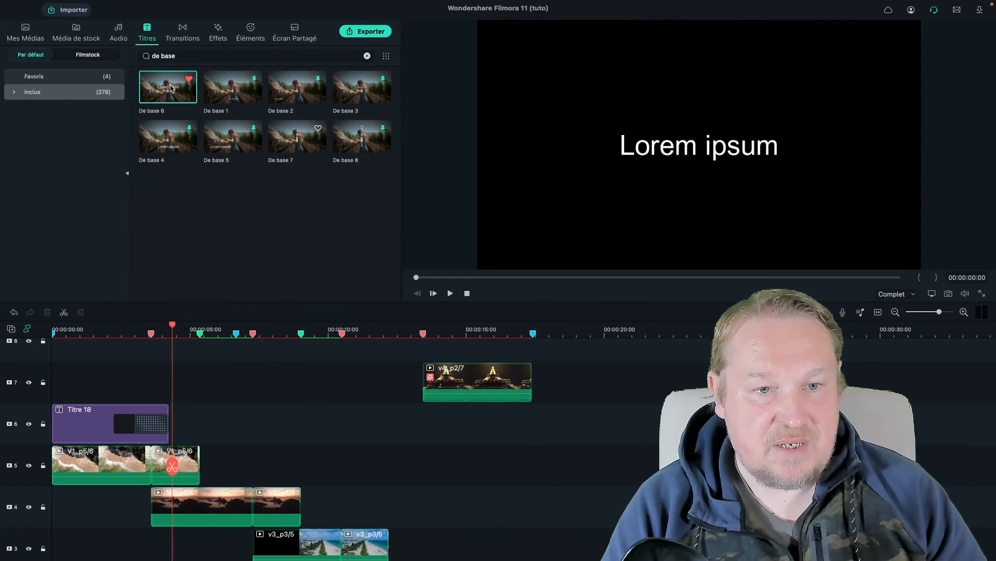
{"action": "left_click_drag", "start_coordinate": [222, 115], "coordinate": [370, 487]}
{"action": "left_click_drag", "start_coordinate": [286, 378], "coordinate": [252, 378]}
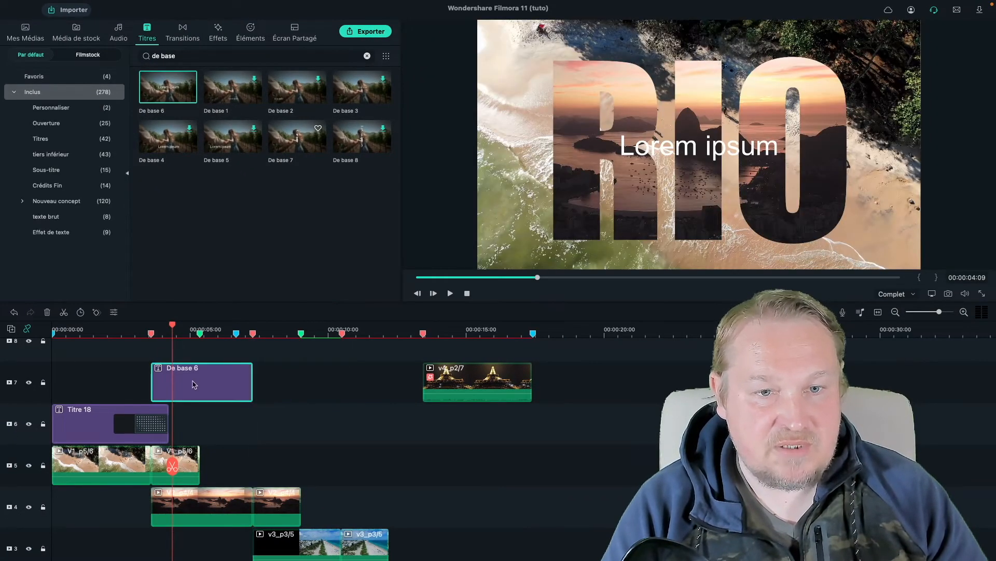
Step: Replace the De base 6 title's placeholder text with "Bon baiser du Brésil"
{"action": "double_click", "coordinate": [194, 384]}
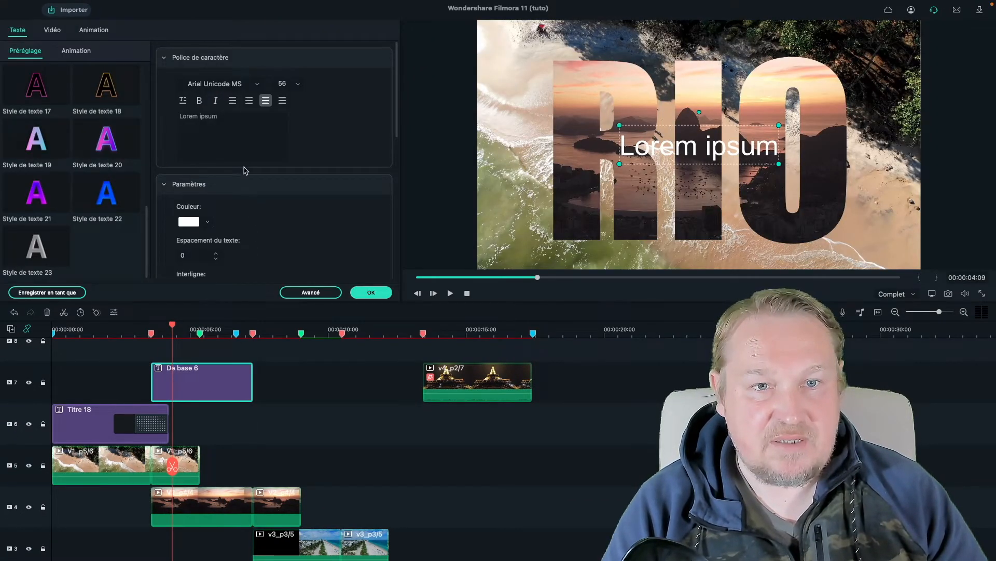
{"action": "left_click", "coordinate": [242, 123]}
{"action": "key", "text": "super+a"}
{"action": "type", "text": "Bon baiser du Brésil"}
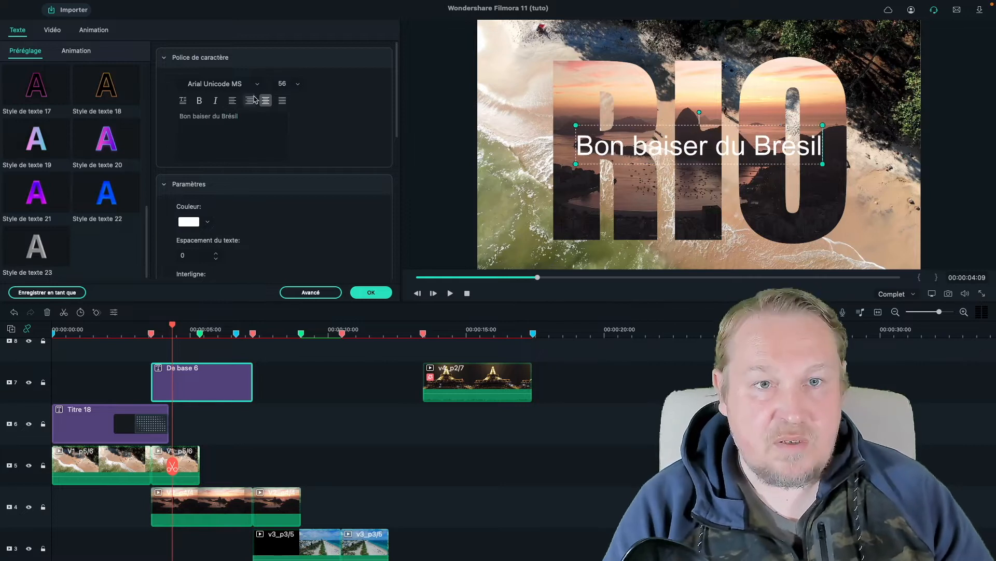
Step: Set the title's font to Arizonia at size 100 and move the text to the bottom of the picture, below centre
{"action": "left_click", "coordinate": [257, 86]}
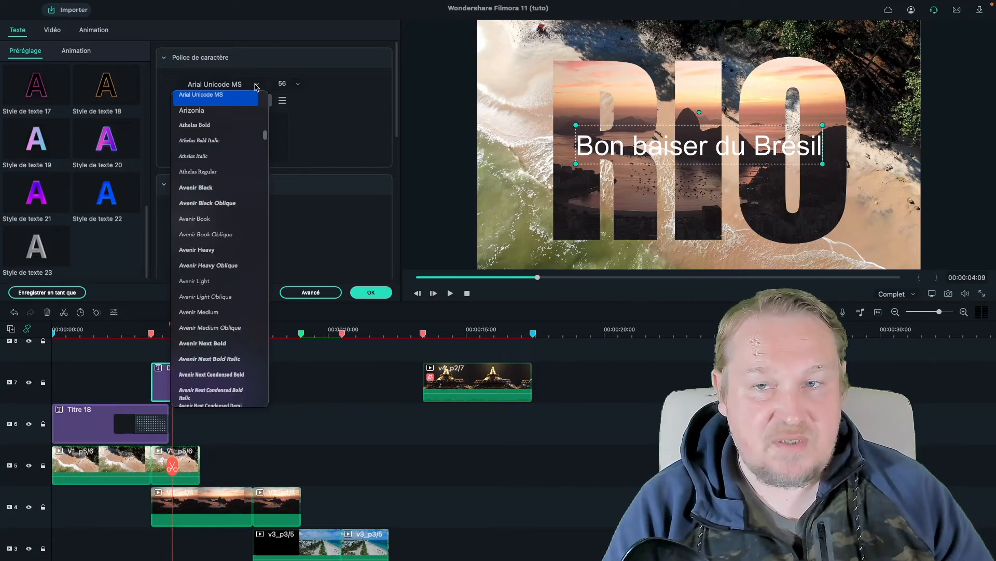
{"action": "left_click", "coordinate": [204, 110]}
{"action": "left_click", "coordinate": [297, 86]}
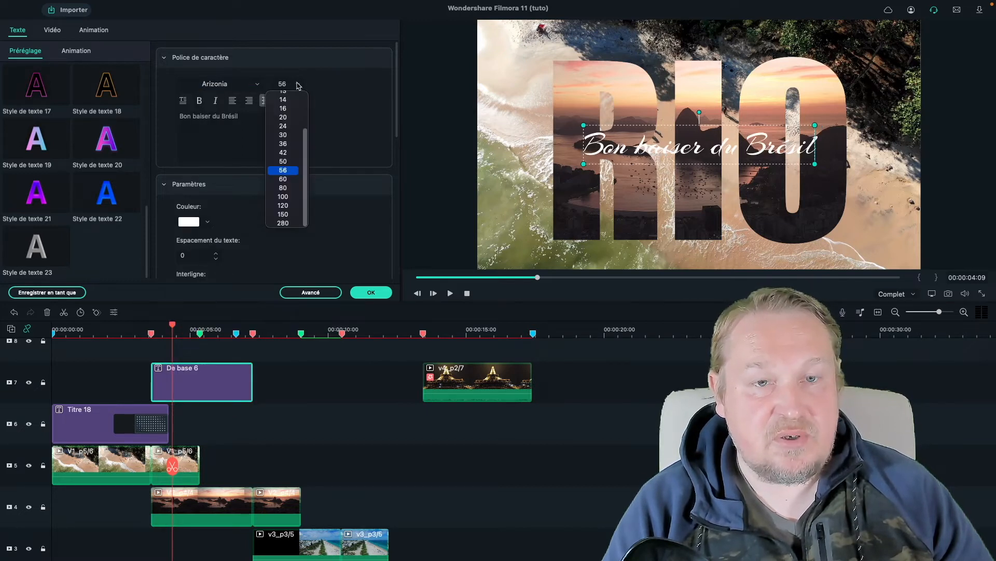
{"action": "left_click", "coordinate": [283, 196]}
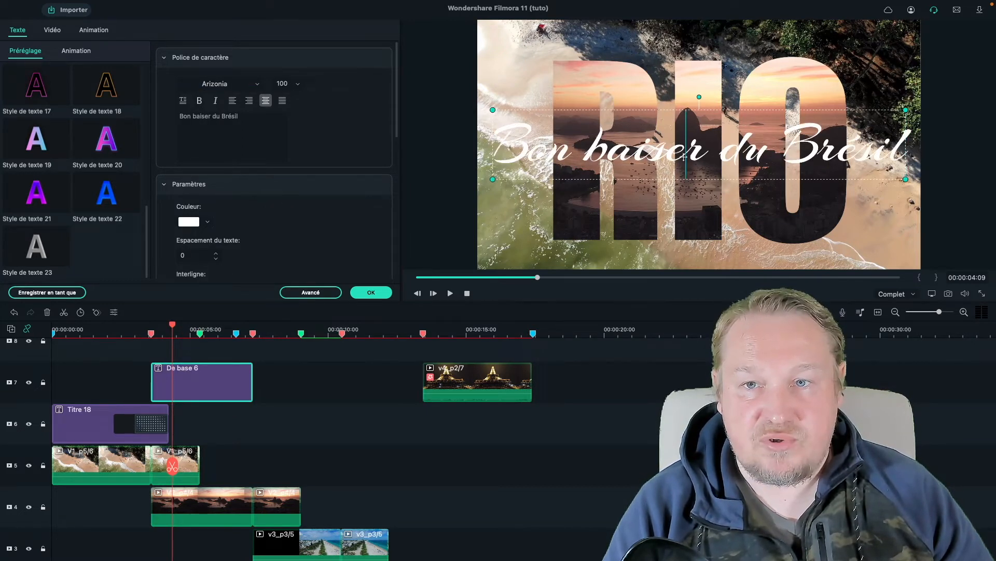
{"action": "left_click_drag", "start_coordinate": [684, 155], "coordinate": [684, 248]}
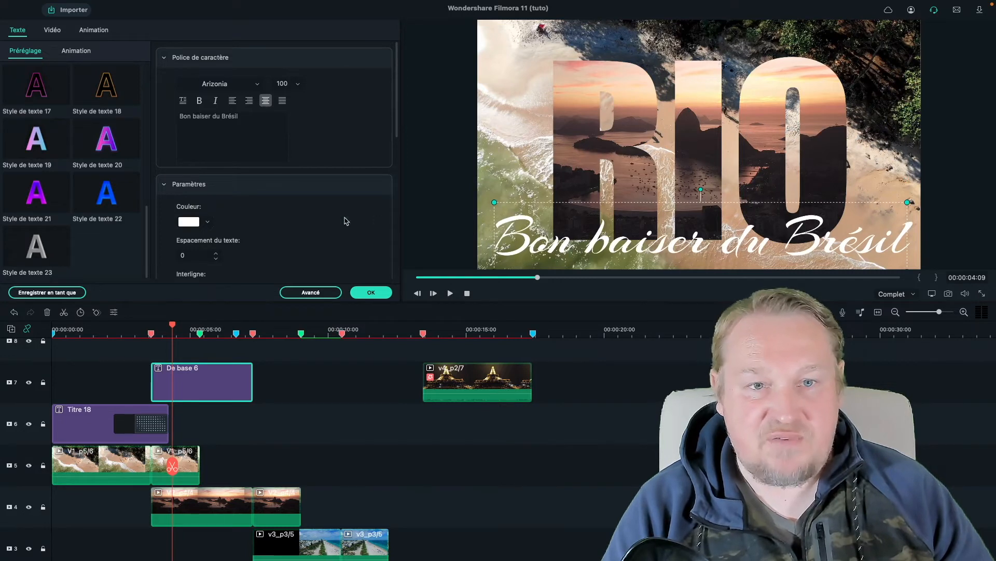
Step: Change the "Bon baiser du Brésil" text fill to the saved blue colour in the advanced title editor
{"action": "left_click", "coordinate": [310, 292]}
{"action": "left_click", "coordinate": [254, 300]}
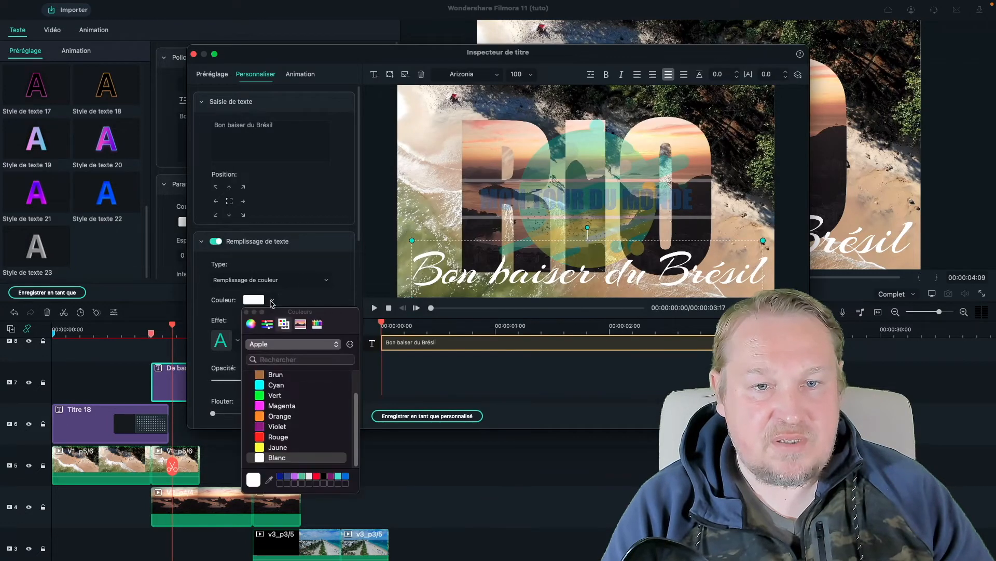
{"action": "left_click", "coordinate": [345, 477]}
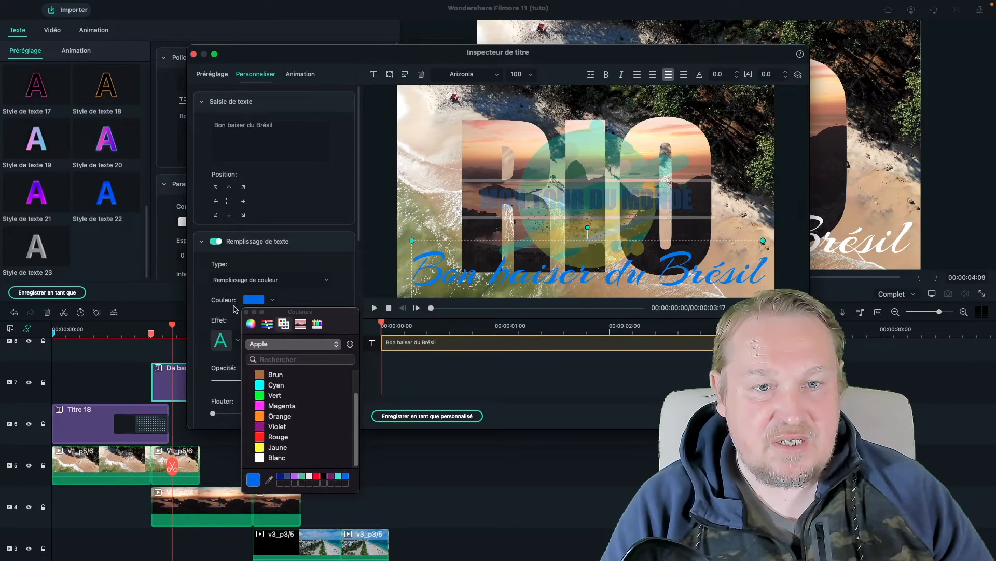
{"action": "left_click", "coordinate": [247, 312]}
{"action": "left_click", "coordinate": [246, 312]}
Step: Enable a black text border of size 2 on the "Bon baiser du Brésil" title and apply the changes
{"action": "scroll", "coordinate": [248, 314], "scroll_direction": "down", "scroll_amount": 6}
{"action": "left_click", "coordinate": [216, 272]}
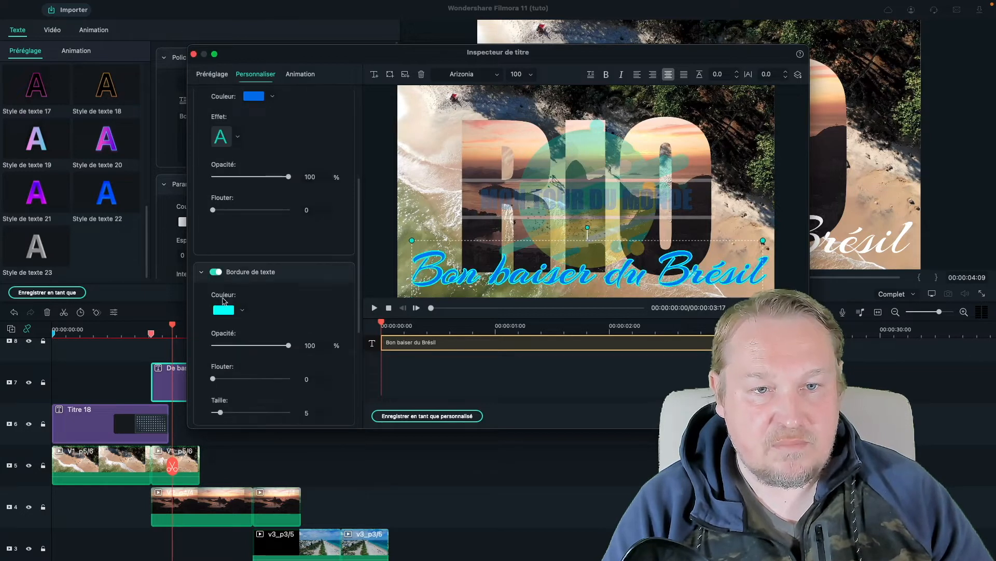
{"action": "left_click", "coordinate": [223, 310]}
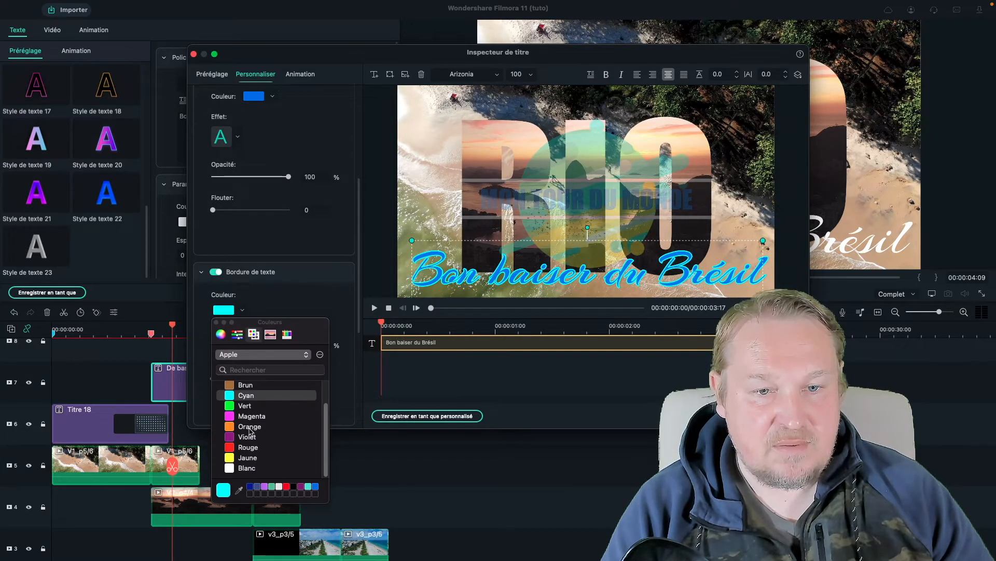
{"action": "scroll", "coordinate": [250, 431], "scroll_direction": "up", "scroll_amount": 3}
{"action": "left_click", "coordinate": [247, 390]}
{"action": "left_click", "coordinate": [217, 323]}
{"action": "scroll", "coordinate": [258, 310], "scroll_direction": "down", "scroll_amount": 3}
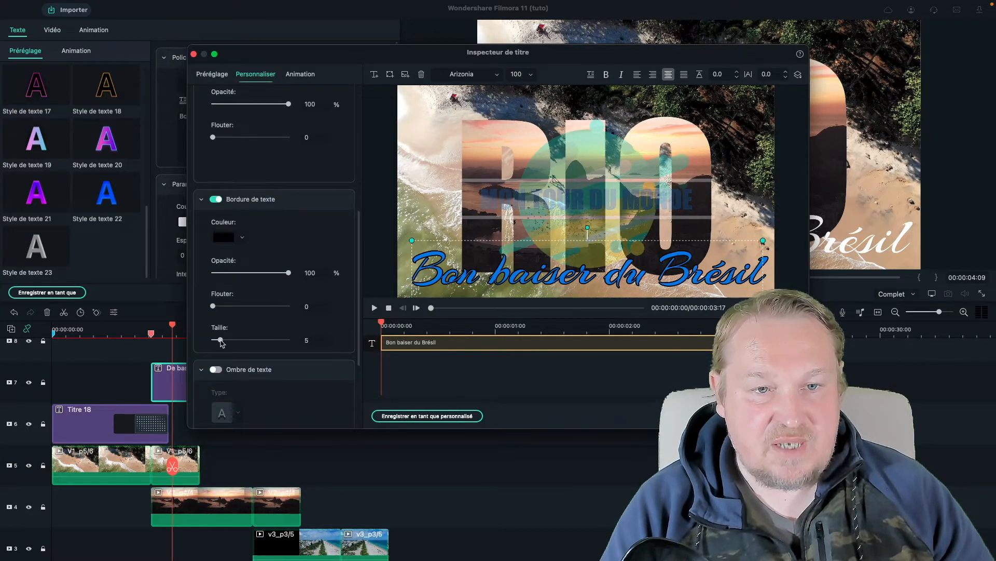
{"action": "left_click_drag", "start_coordinate": [221, 341], "coordinate": [216, 341]}
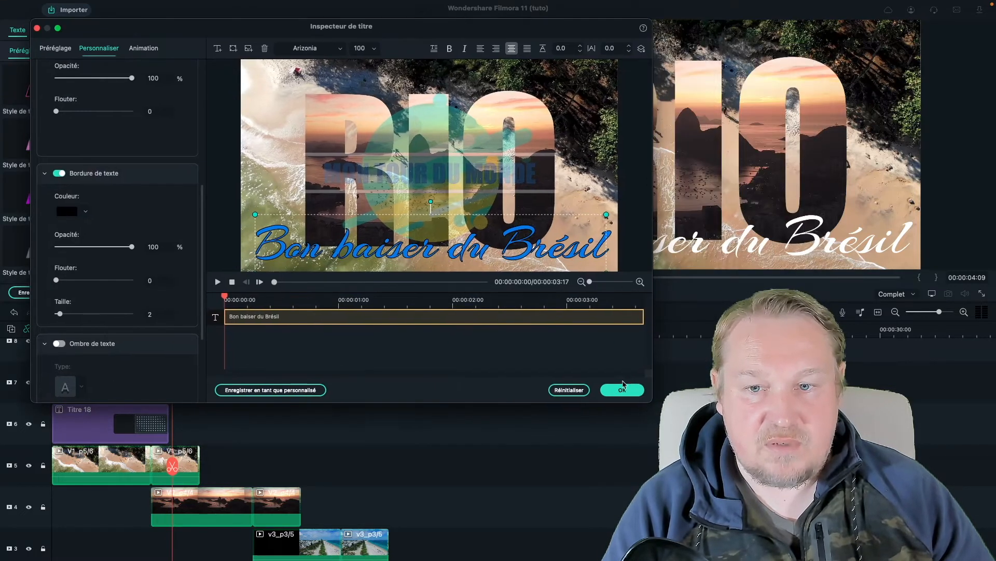
{"action": "left_click", "coordinate": [625, 390]}
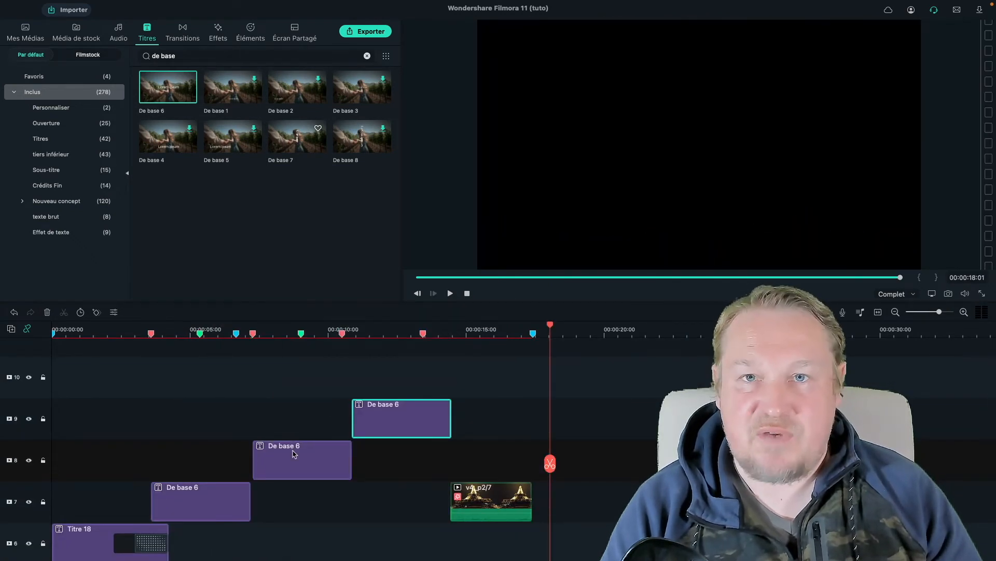
Step: Add a custom animation keyframe at 00:00:14:01 to the v4_p2/7 clip on track 7, keeping full scale
{"action": "left_click", "coordinate": [369, 329]}
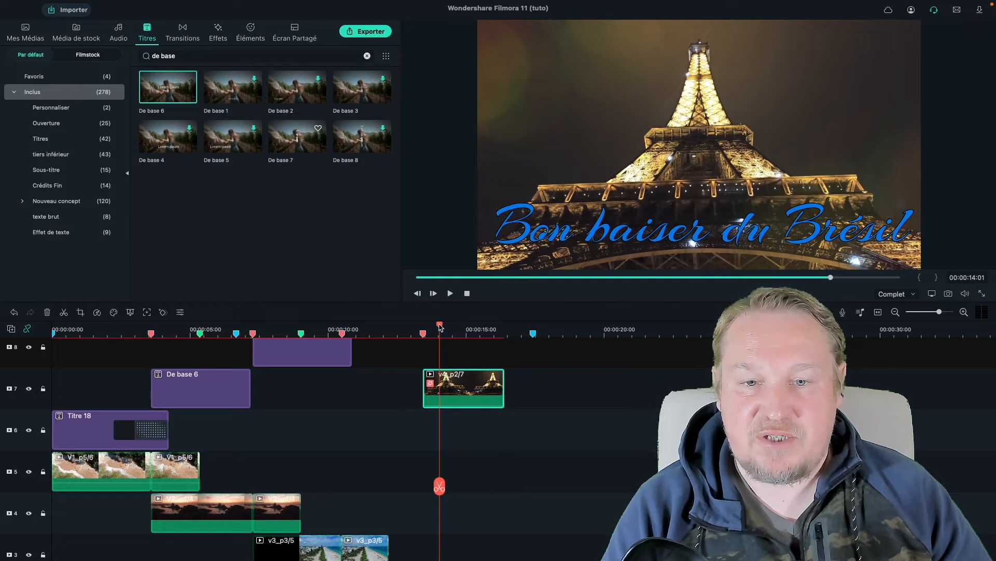
{"action": "double_click", "coordinate": [440, 391]}
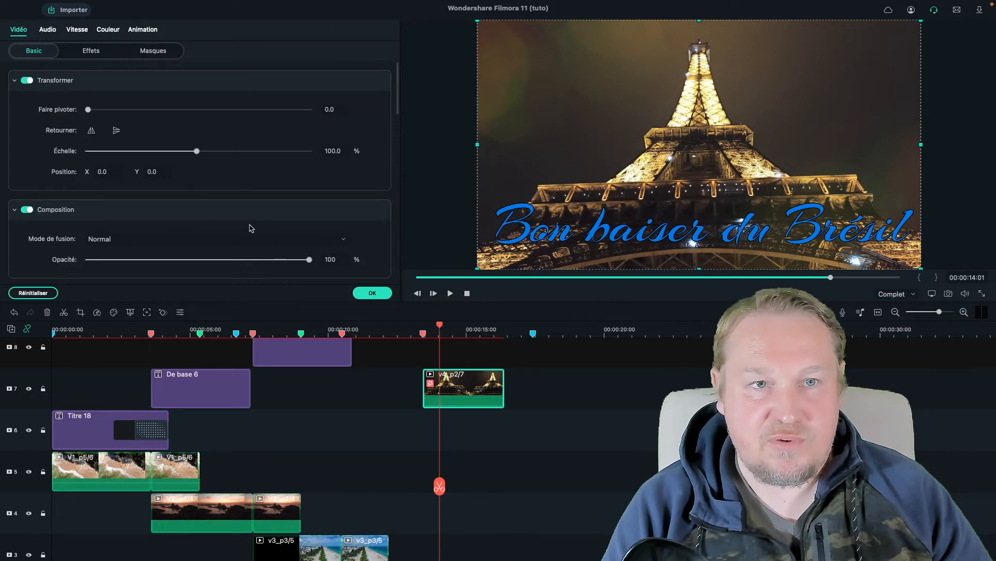
{"action": "left_click", "coordinate": [142, 31]}
{"action": "left_click", "coordinate": [81, 51]}
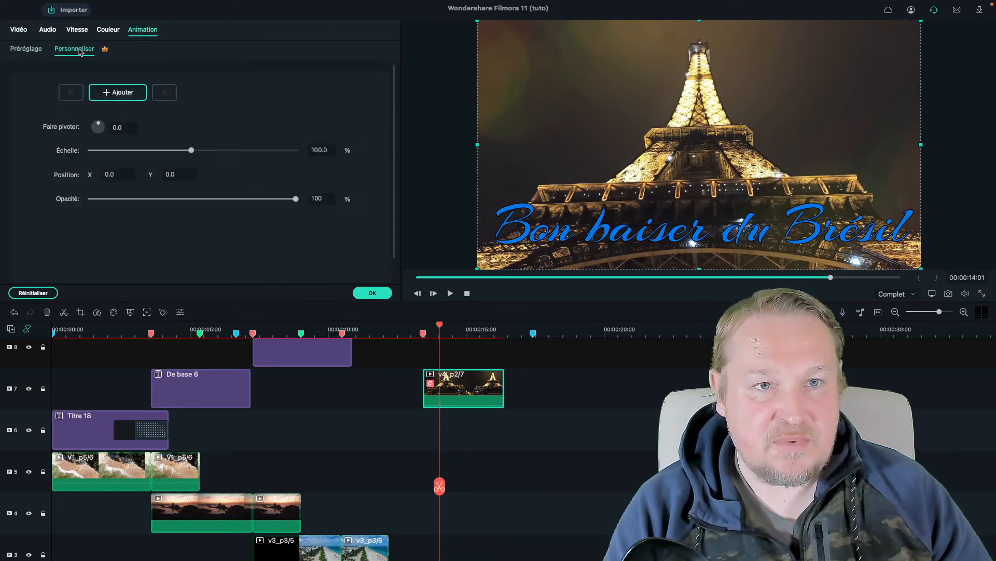
{"action": "left_click", "coordinate": [117, 92]}
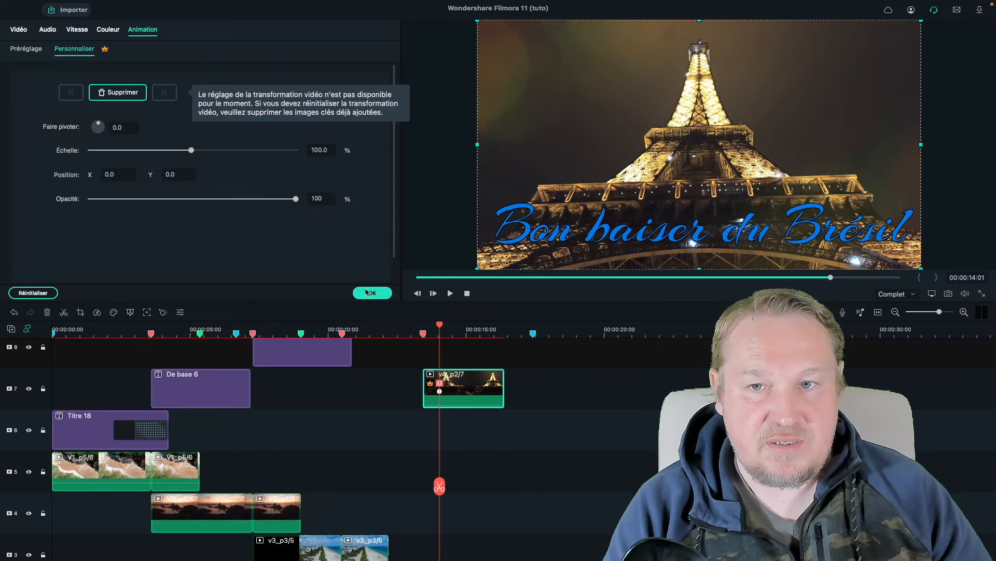
Step: Add a second keyframe at 00:00:14:12 to the v4_p2/7 clip and reduce its scale to about half
{"action": "left_click", "coordinate": [445, 327]}
{"action": "left_click_drag", "start_coordinate": [445, 327], "coordinate": [454, 327]}
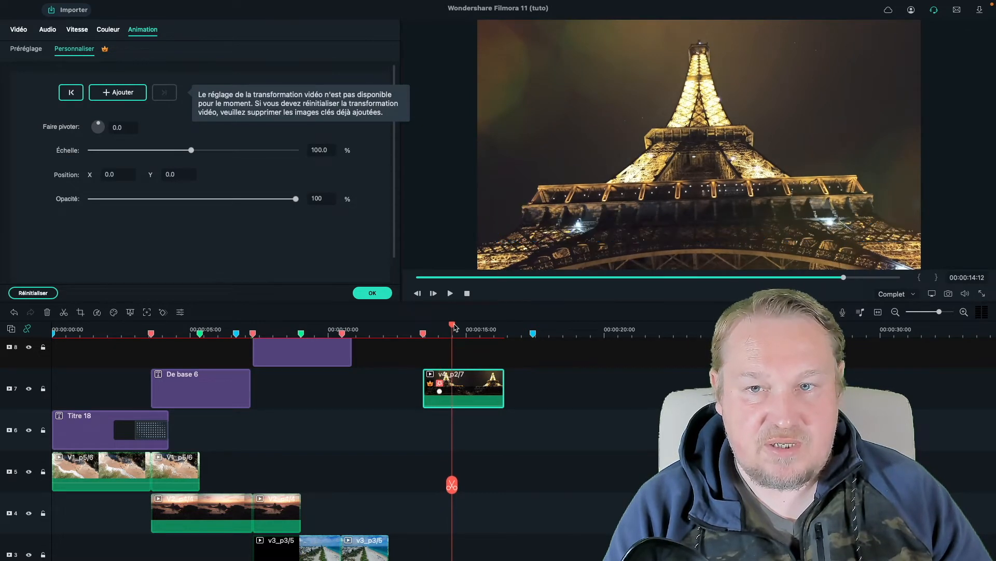
{"action": "left_click", "coordinate": [125, 93]}
{"action": "left_click_drag", "start_coordinate": [191, 150], "coordinate": [141, 153]}
{"action": "left_click", "coordinate": [372, 293]}
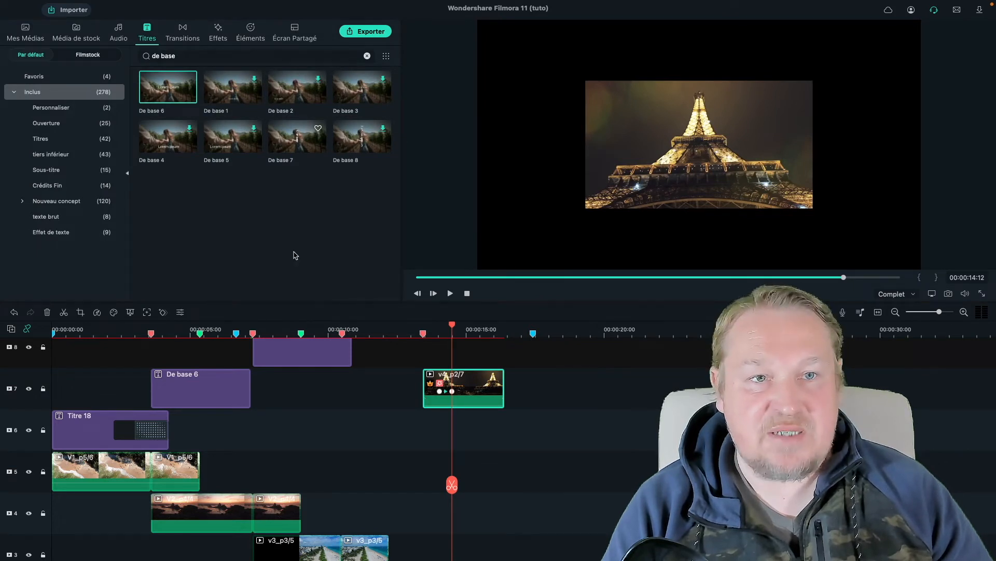
Step: Place V1_p5/6 on track 6 at the fourth red marker, scale it to 51.6% and move it to the picture's upper-left area
{"action": "left_click", "coordinate": [28, 34]}
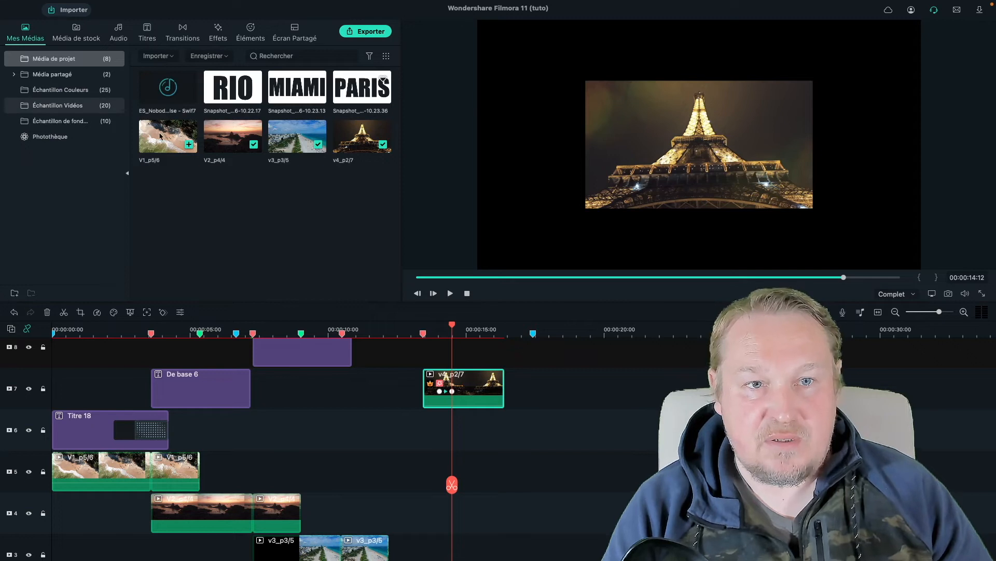
{"action": "left_click_drag", "start_coordinate": [168, 144], "coordinate": [482, 426]}
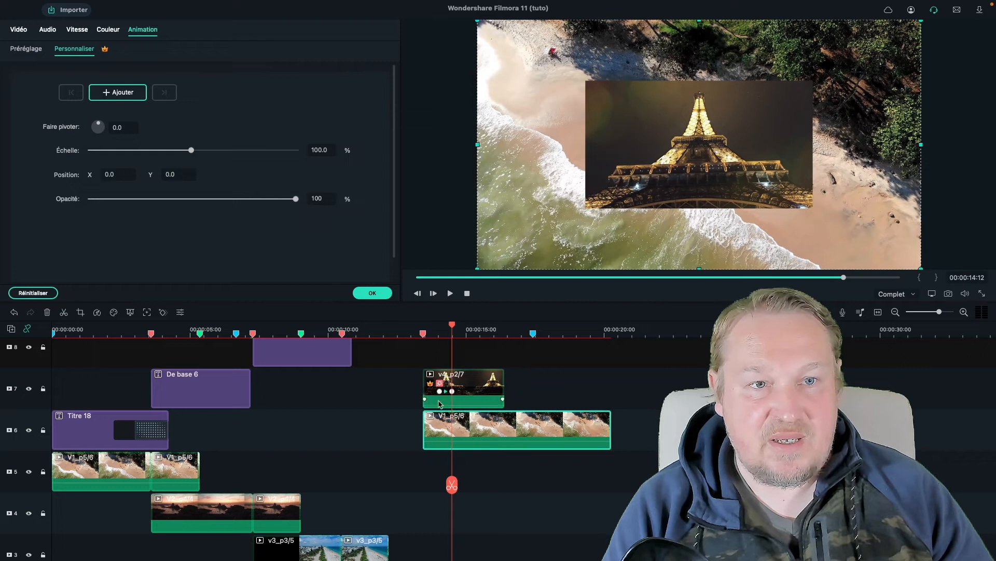
{"action": "left_click_drag", "start_coordinate": [191, 151], "coordinate": [141, 151]}
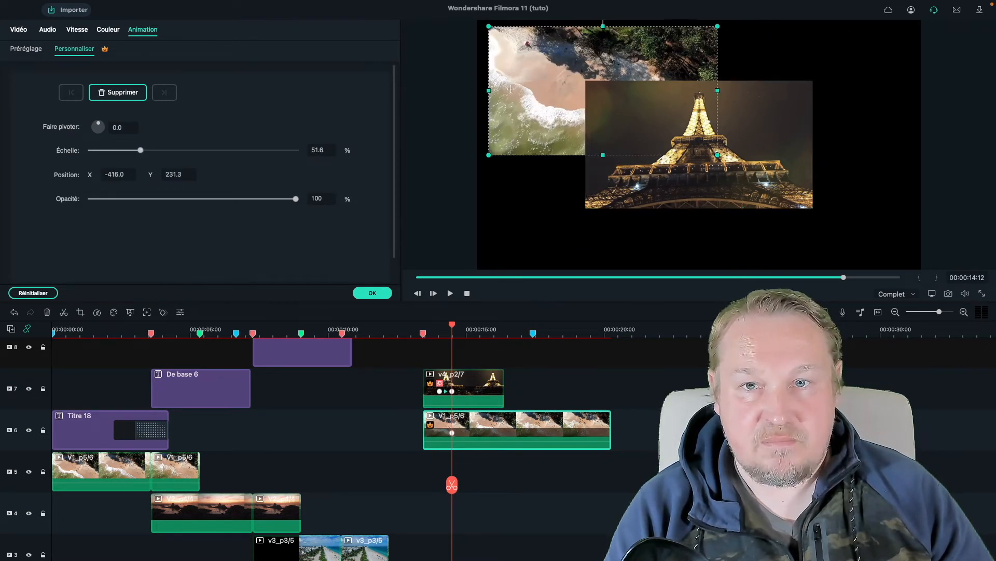
{"action": "left_click_drag", "start_coordinate": [553, 93], "coordinate": [548, 93]}
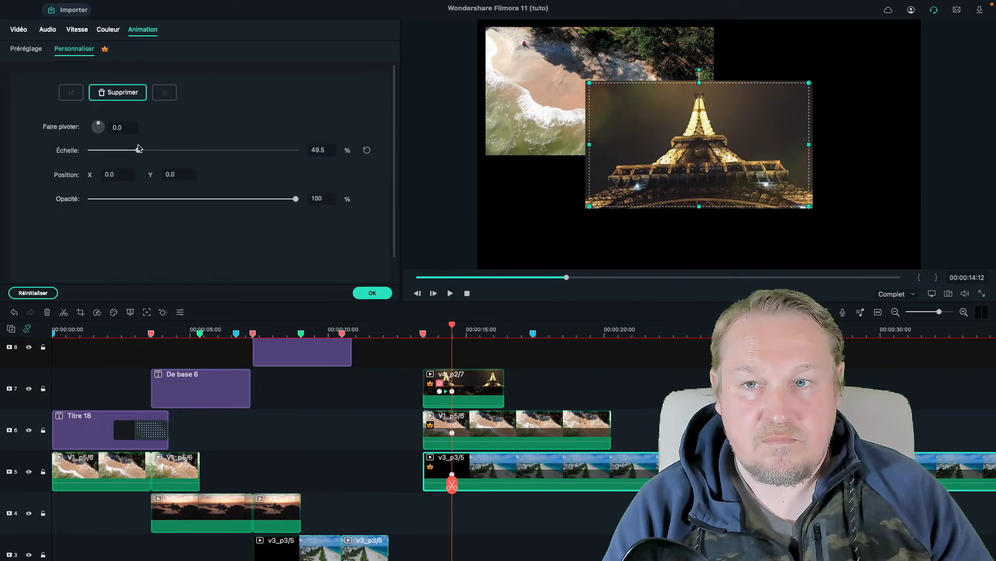
Step: Arrange the v3_p3/5 clip in the picture's upper-right area and the V2_p4/4 clip at X -505.1, Y -291.1 in the lower-left area
{"action": "left_click_drag", "start_coordinate": [750, 146], "coordinate": [865, 98]}
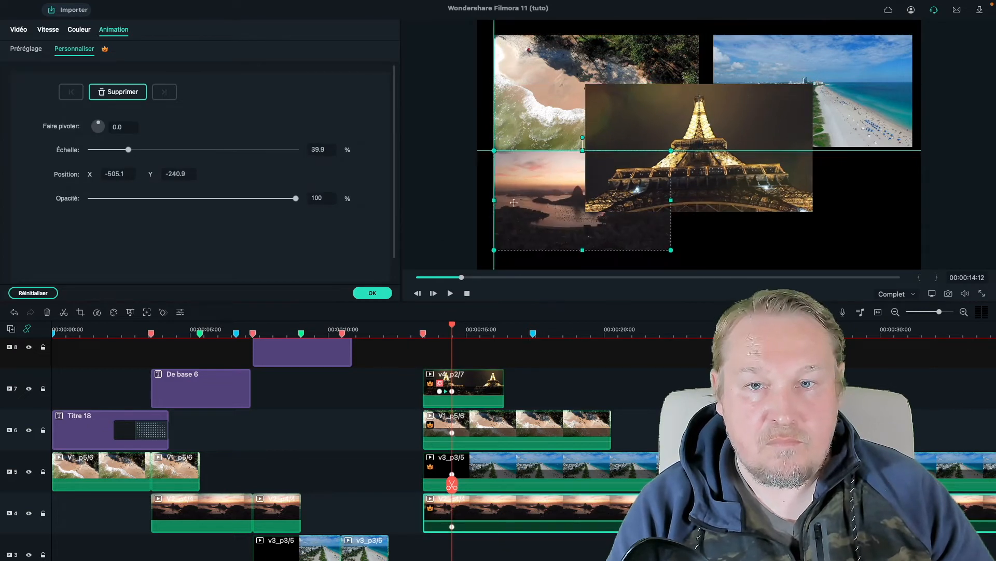
{"action": "left_click_drag", "start_coordinate": [506, 190], "coordinate": [510, 207]}
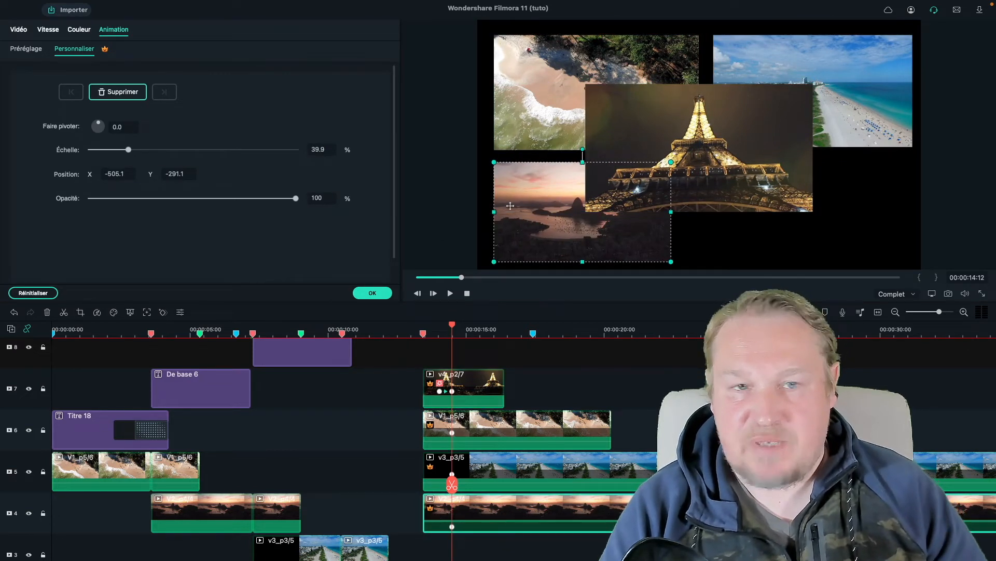
{"action": "left_click", "coordinate": [385, 294]}
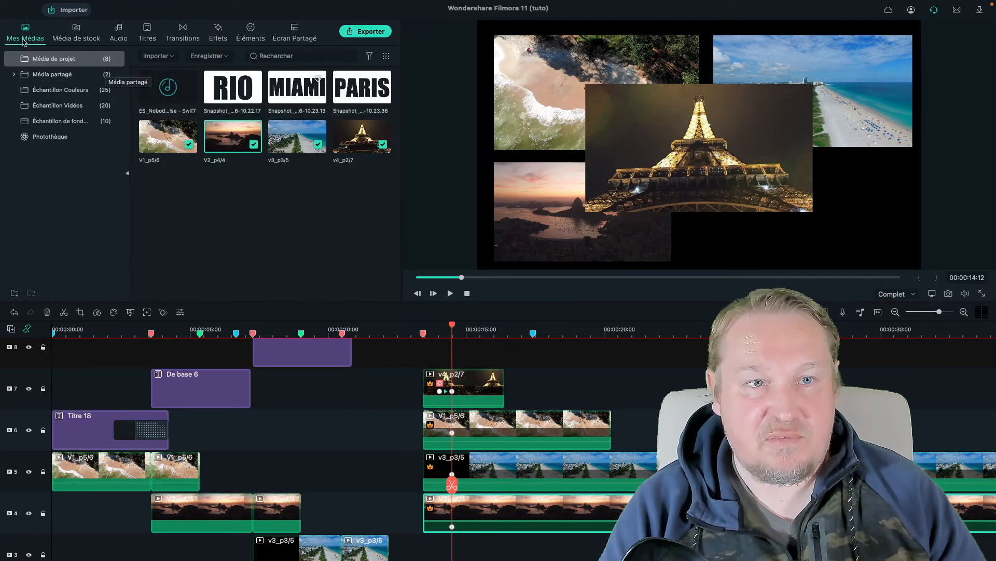
Step: Add the Dégradé 1 colour sample on track 3 at the fourth red marker as a background behind the clips
{"action": "left_click", "coordinate": [52, 92]}
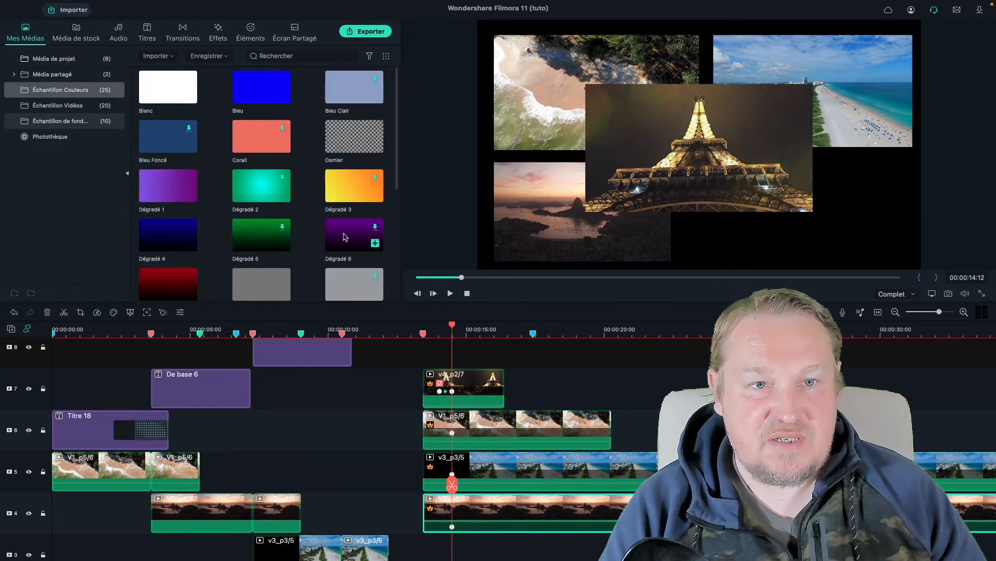
{"action": "left_click", "coordinate": [165, 187]}
{"action": "left_click_drag", "start_coordinate": [164, 188], "coordinate": [436, 544]}
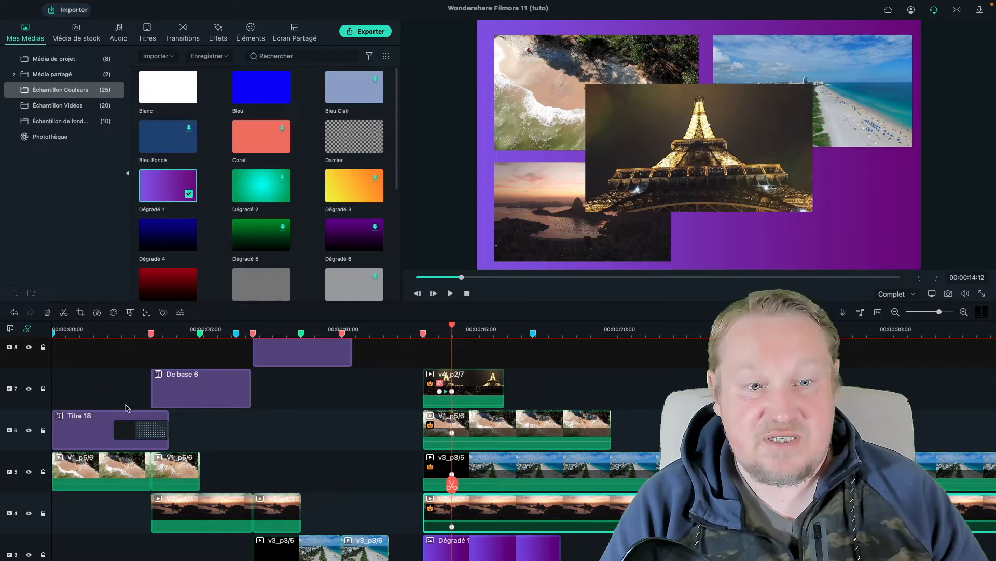
Step: Duplicate the Titre 18 title onto track 8 at the fourth red marker, scaled to 49% and positioned at X 533, Y -300
{"action": "right_click", "coordinate": [101, 424]}
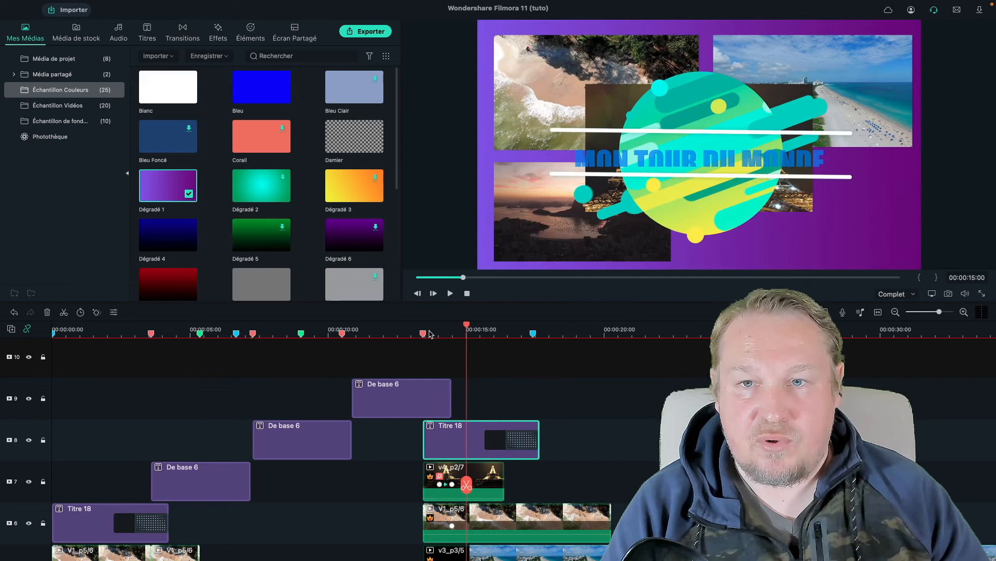
{"action": "double_click", "coordinate": [463, 439]}
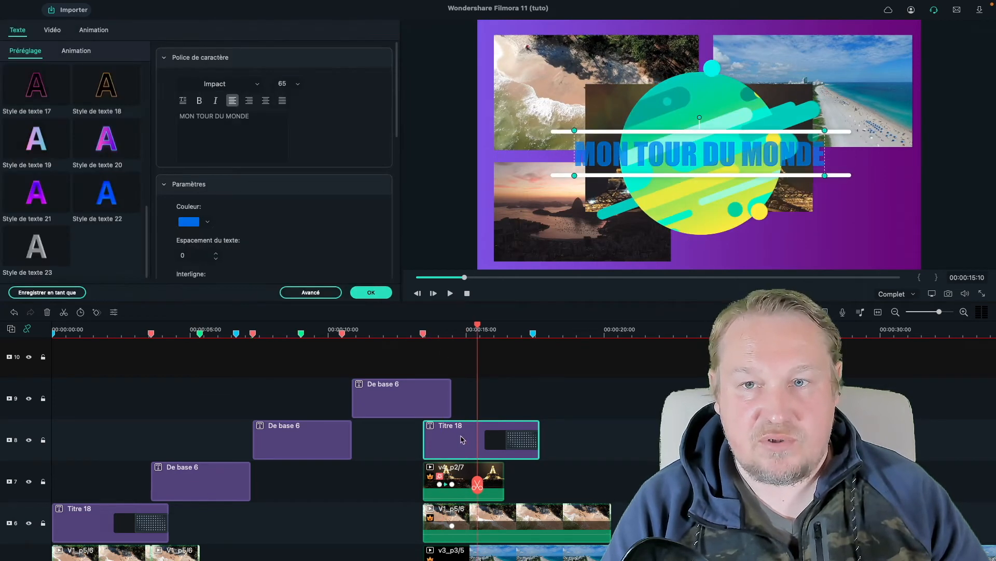
{"action": "left_click", "coordinate": [54, 31]}
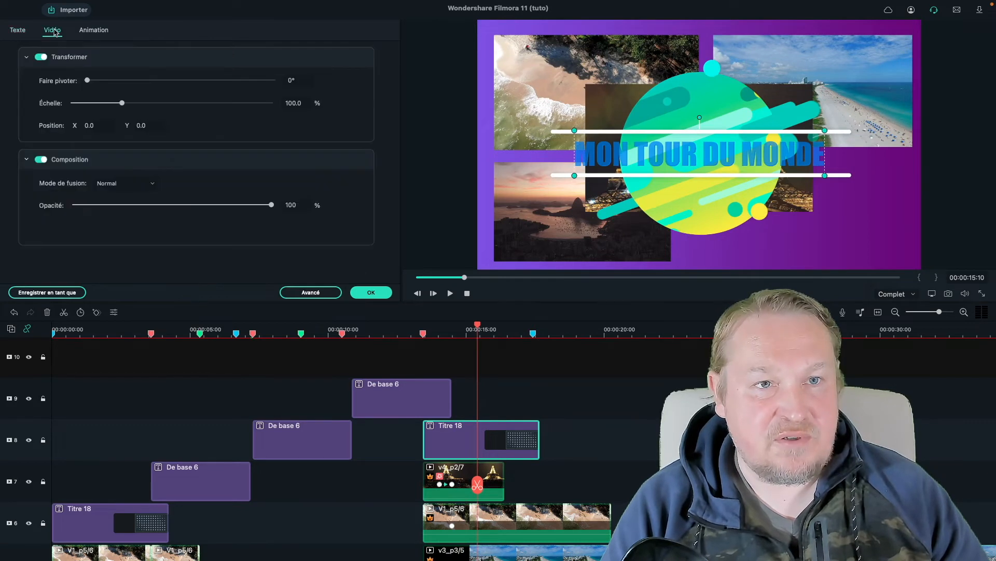
{"action": "left_click_drag", "start_coordinate": [121, 104], "coordinate": [370, 119]}
{"action": "left_click_drag", "start_coordinate": [369, 119], "coordinate": [378, 118]}
{"action": "left_click_drag", "start_coordinate": [142, 125], "coordinate": [126, 2]}
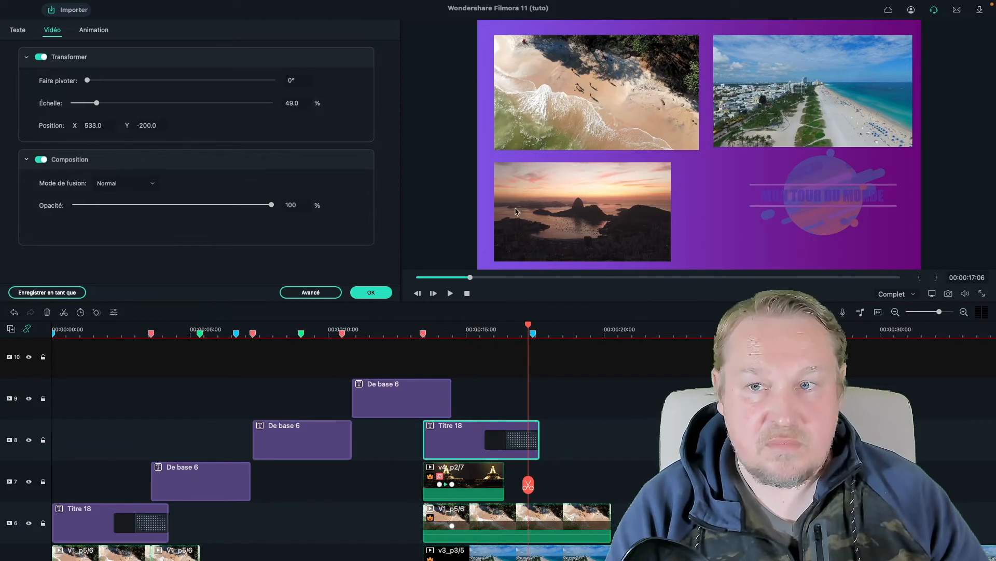
{"action": "key", "text": "Return"}
{"action": "left_click_drag", "start_coordinate": [531, 326], "coordinate": [464, 327]}
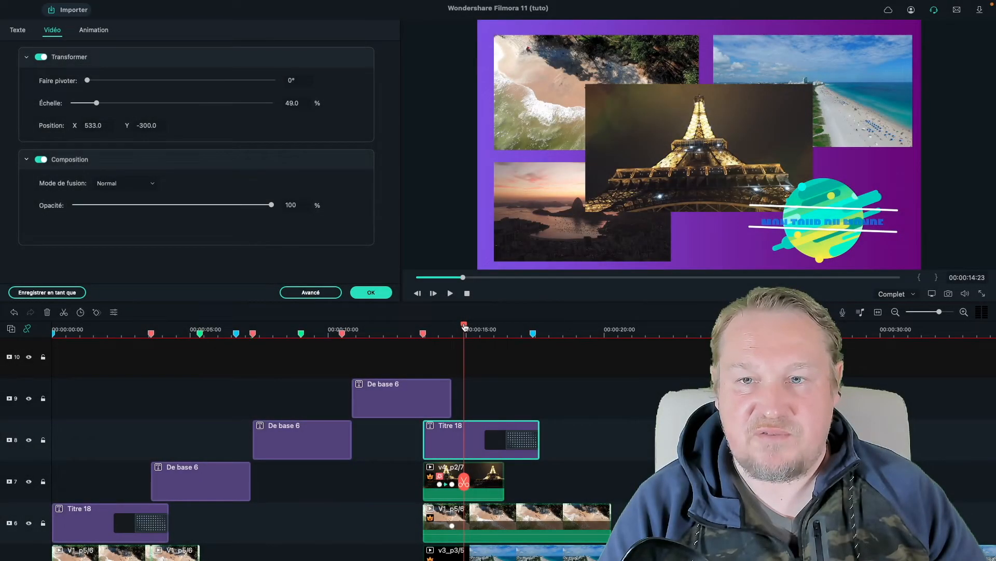
{"action": "left_click_drag", "start_coordinate": [465, 326], "coordinate": [55, 333]}
{"action": "key", "text": "space"}
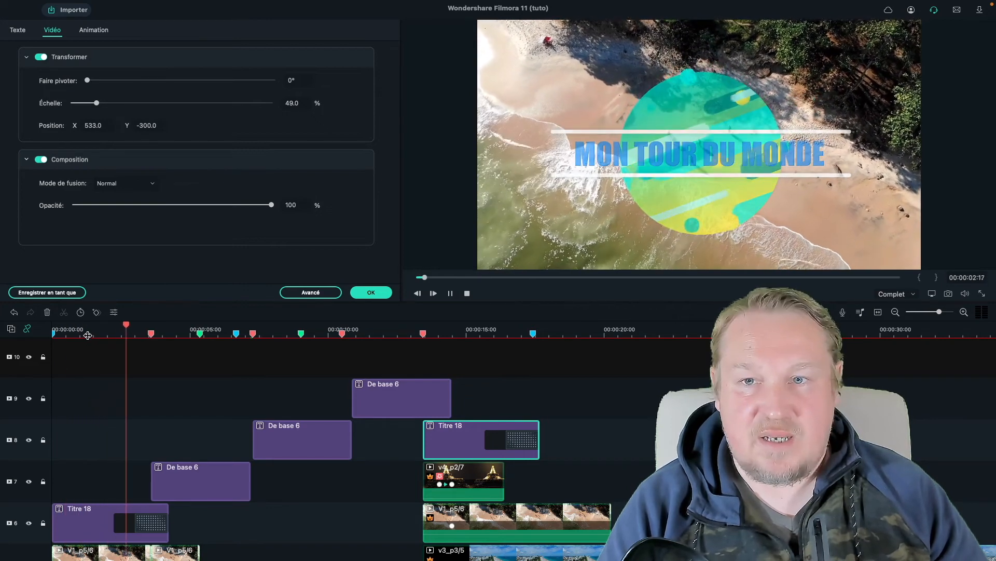
{"action": "key", "text": "space"}
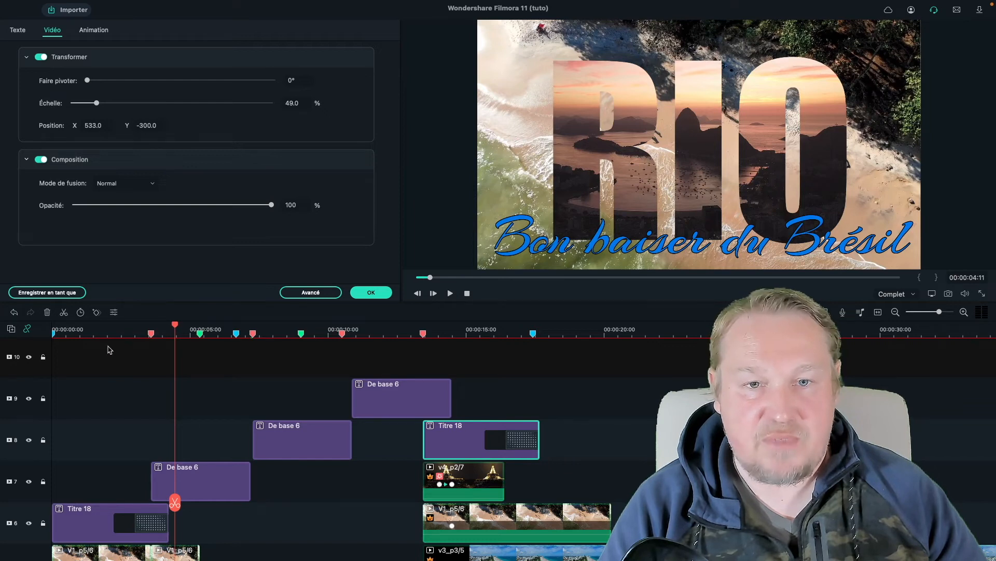
{"action": "left_click", "coordinate": [371, 293]}
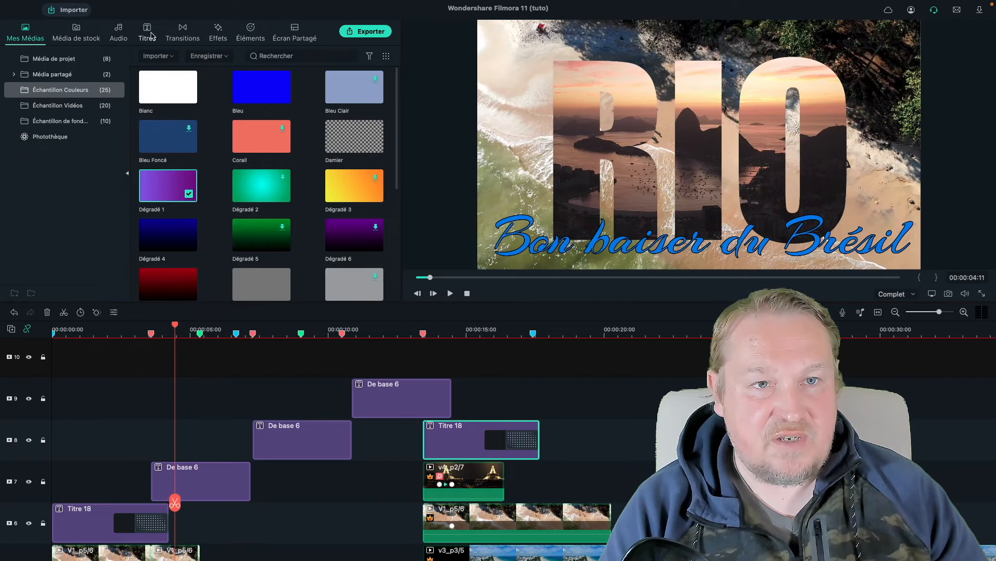
Step: Add shortened Ouverture Ascenseur transitions at the start of the second V1_p5/6 clip on track 5 and the De base 6 title on track 7
{"action": "left_click", "coordinate": [182, 35]}
{"action": "left_click", "coordinate": [264, 188]}
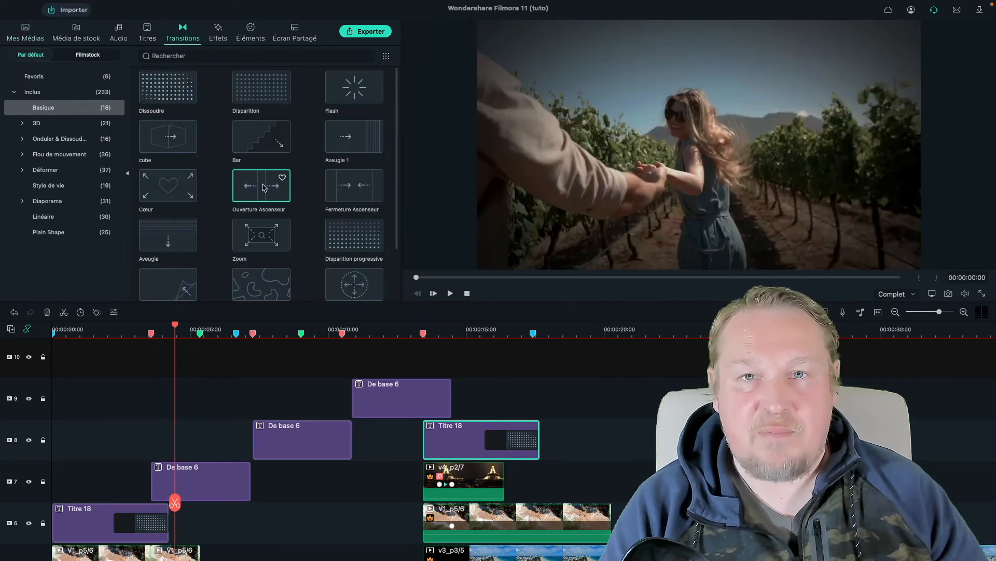
{"action": "left_click_drag", "start_coordinate": [264, 188], "coordinate": [169, 456]}
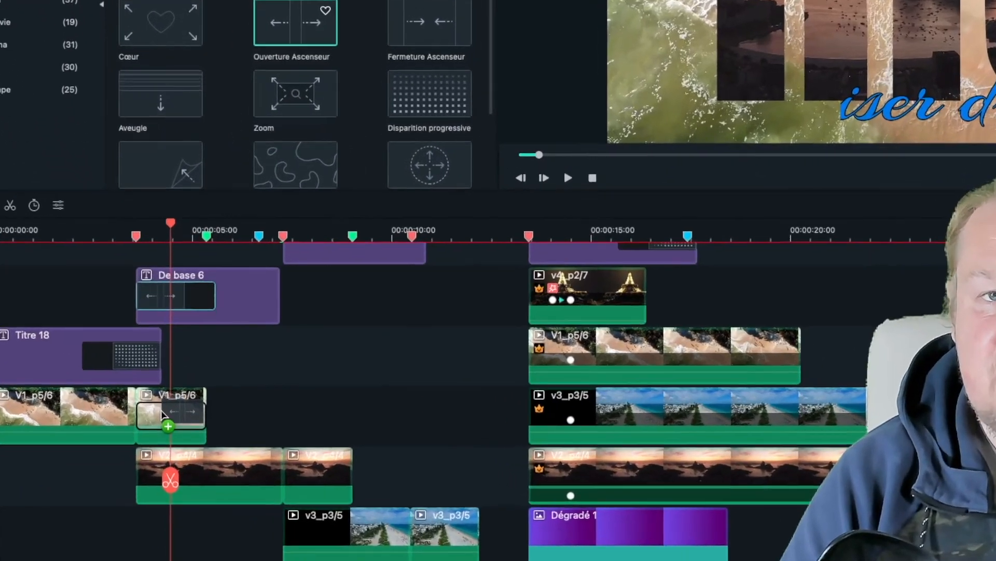
{"action": "left_click_drag", "start_coordinate": [162, 415], "coordinate": [162, 390]}
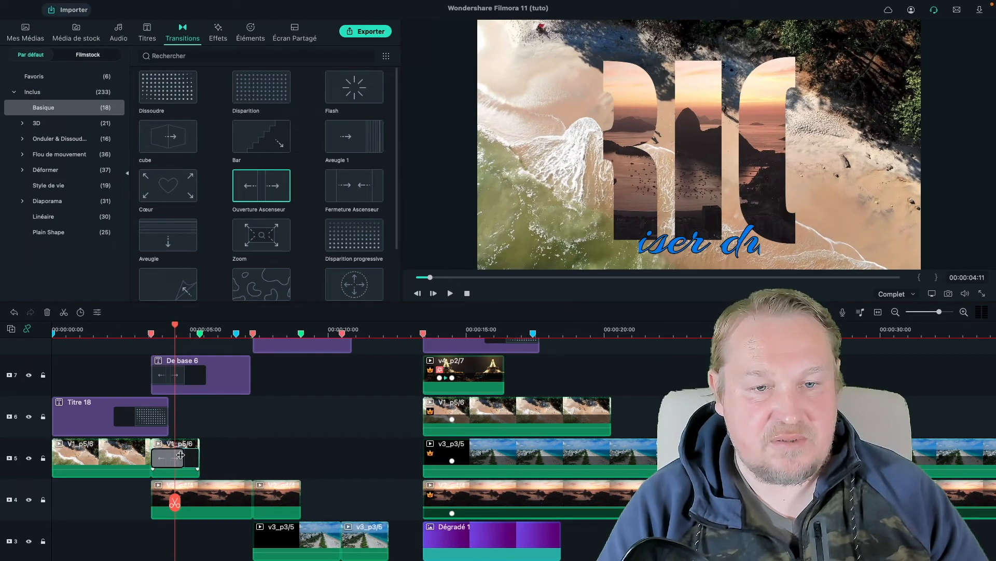
{"action": "left_click", "coordinate": [205, 374]}
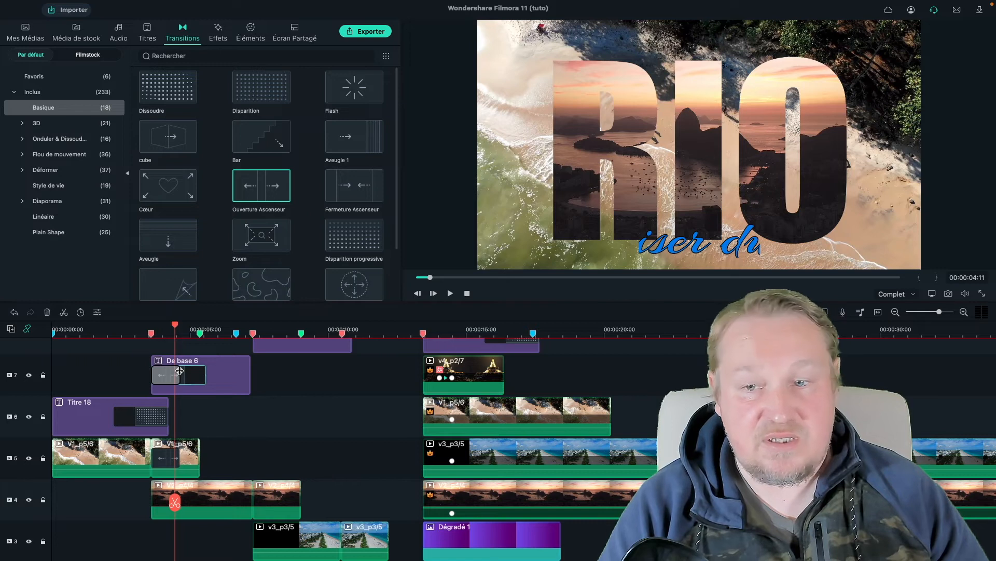
{"action": "left_click_drag", "start_coordinate": [180, 371], "coordinate": [180, 371]}
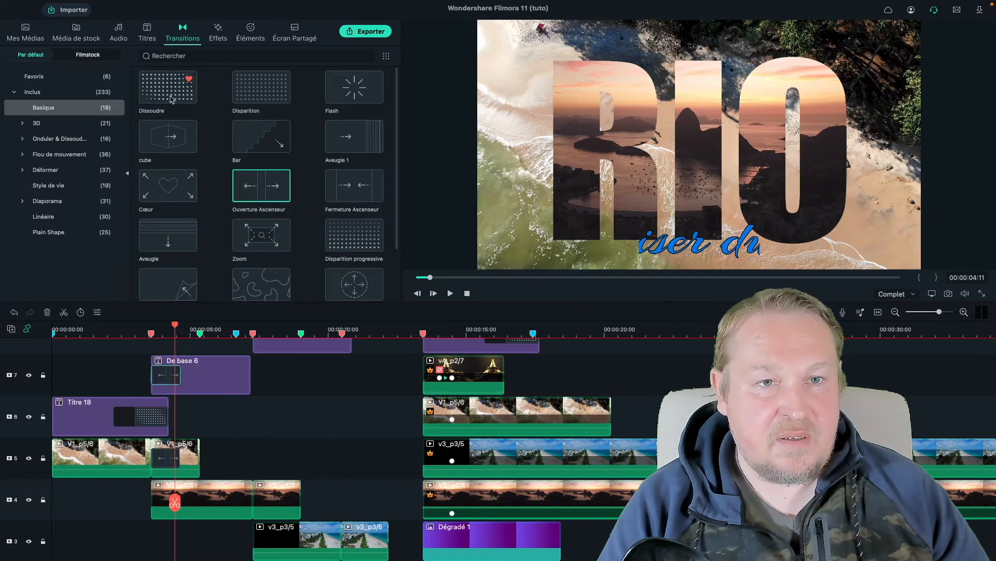
Step: Add Dissoudre transitions at the end of the De base 6 title on track 7 and the second V1_p5/6 clip on track 5
{"action": "left_click_drag", "start_coordinate": [166, 85], "coordinate": [215, 373]}
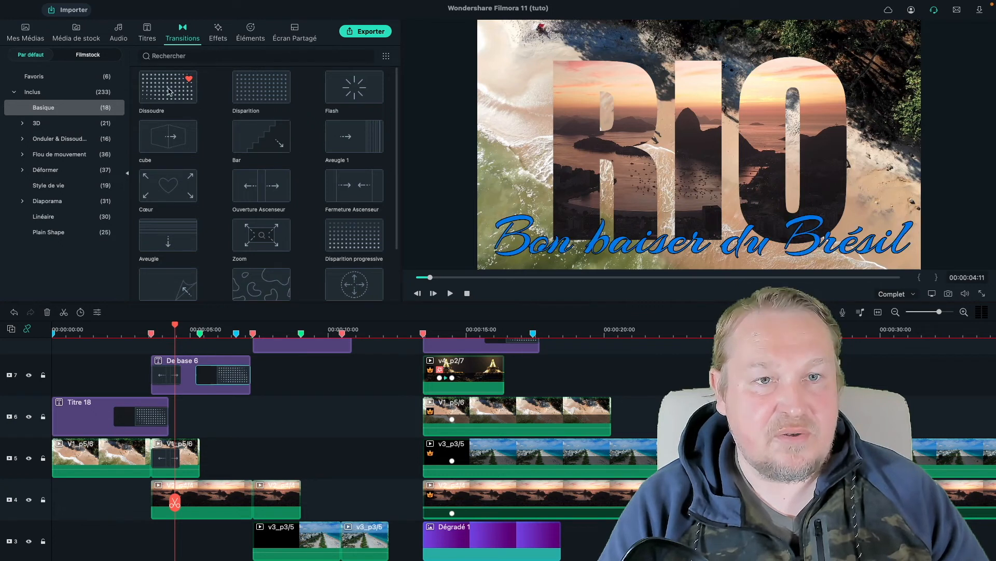
{"action": "left_click_drag", "start_coordinate": [166, 87], "coordinate": [211, 422]}
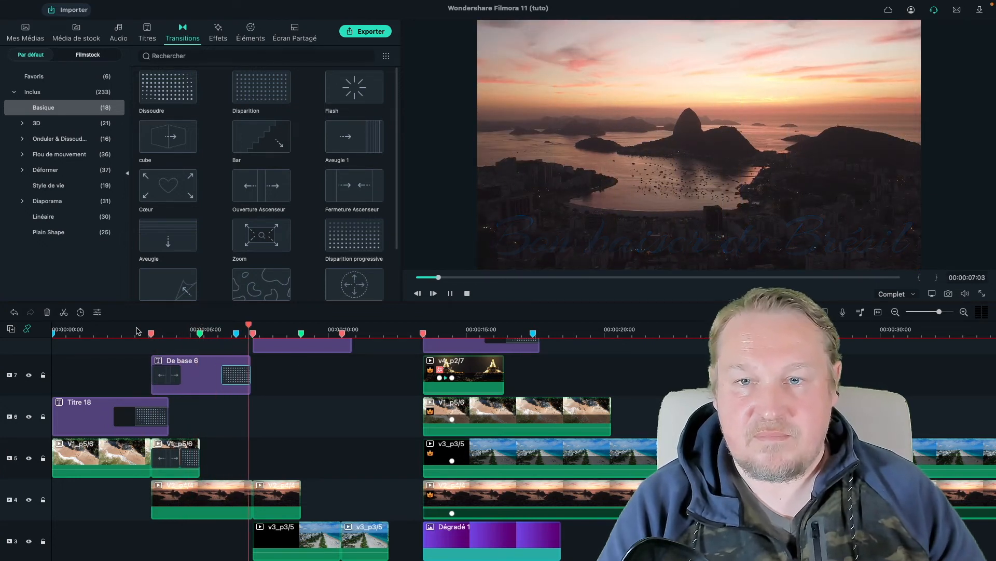
{"action": "key", "text": "space"}
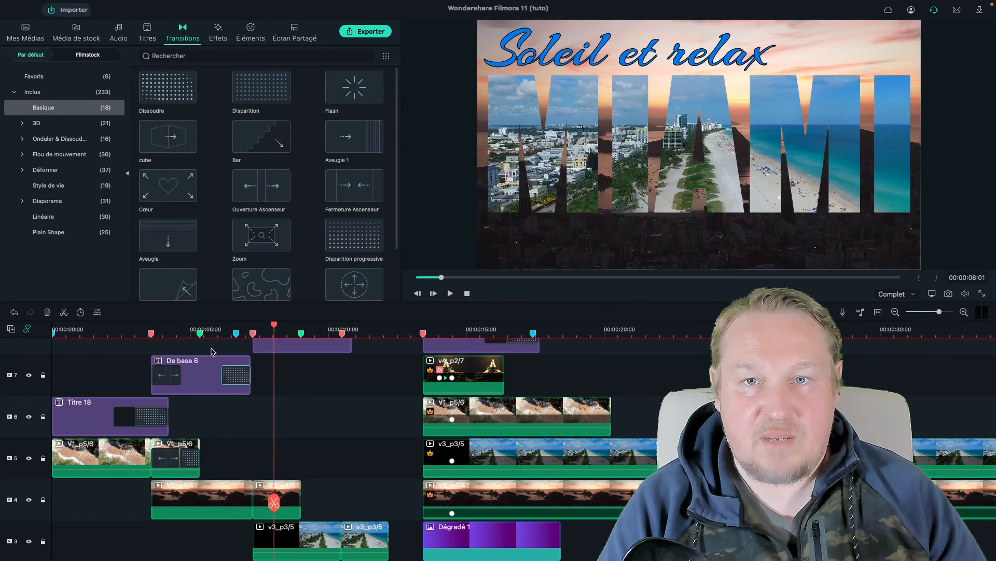
Step: Add Ouverture Ascenseur at the start and Dissoudre at the end of the MIAMI mask clip on track 4 and the track 8 title
{"action": "scroll", "coordinate": [280, 407], "scroll_direction": "up", "scroll_amount": 1}
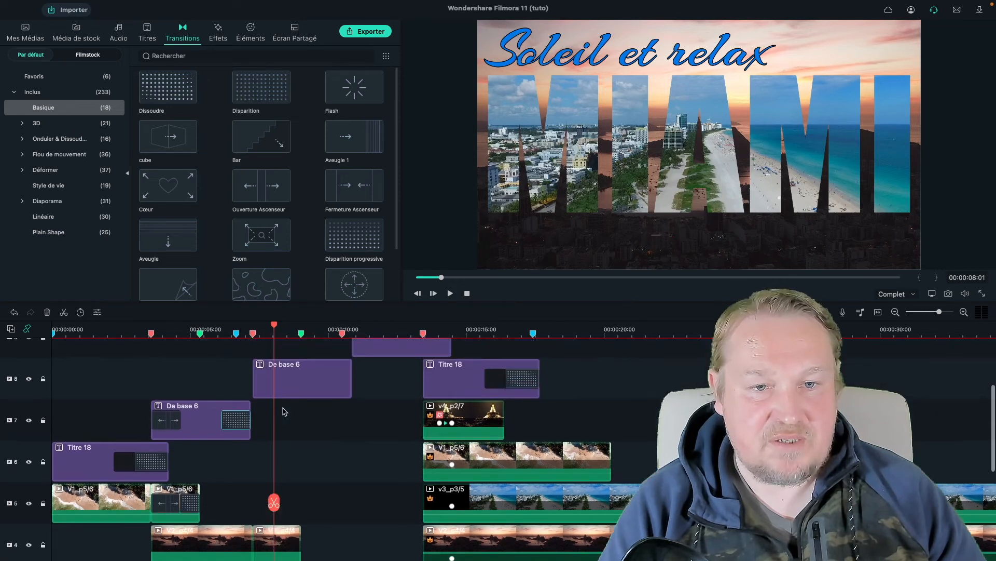
{"action": "left_click_drag", "start_coordinate": [259, 303], "coordinate": [285, 505]}
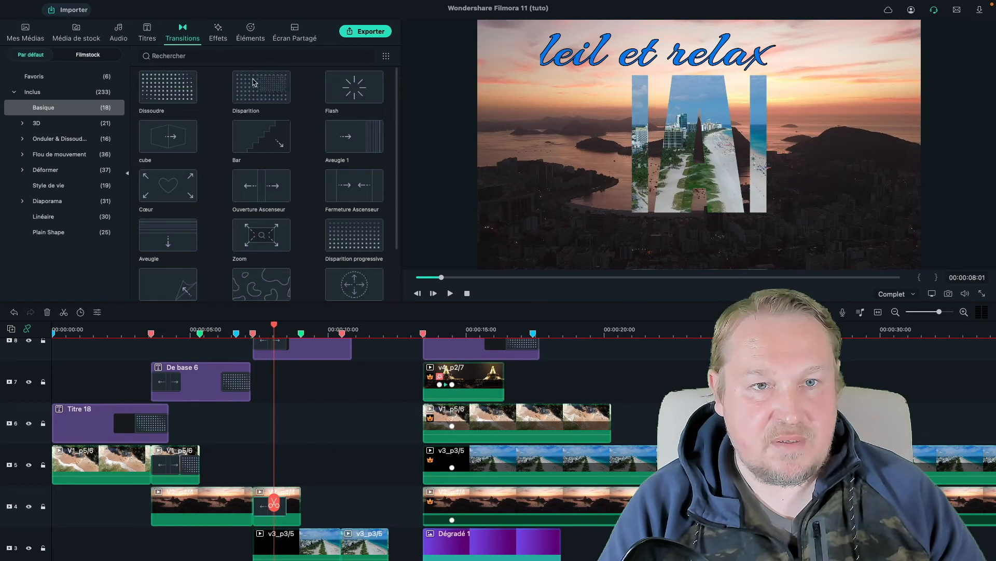
{"action": "left_click_drag", "start_coordinate": [156, 88], "coordinate": [346, 357]}
{"action": "key", "text": "space"}
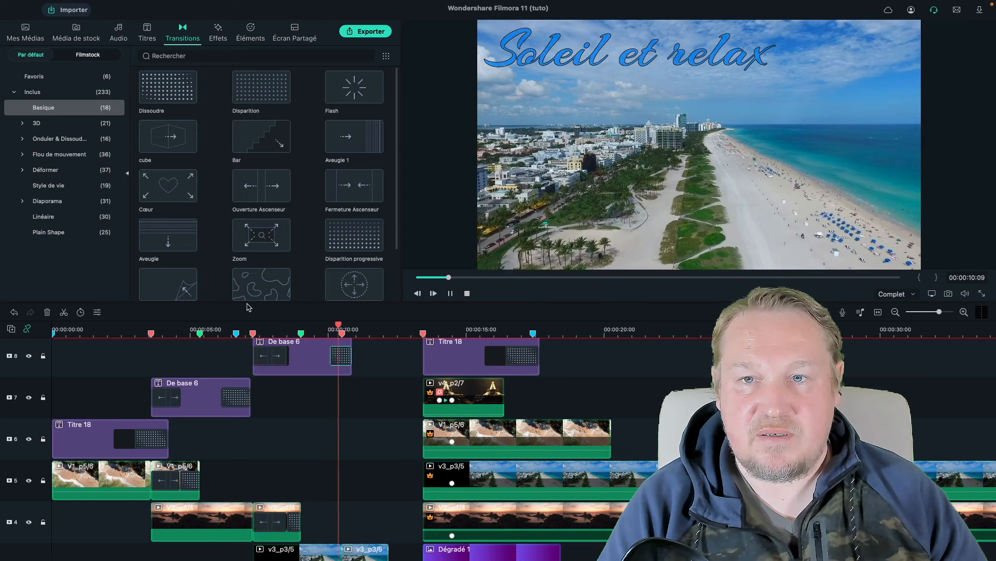
{"action": "key", "text": "space"}
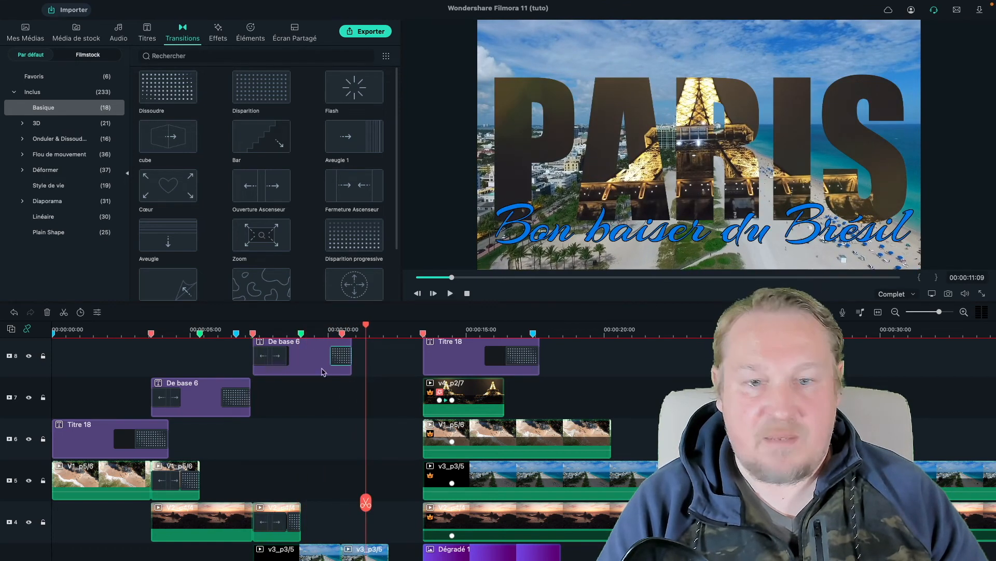
Step: Change the text of the De base 6 caption on track 9 to "La ville lumière"
{"action": "scroll", "coordinate": [340, 393], "scroll_direction": "down", "scroll_amount": 1}
{"action": "scroll", "coordinate": [340, 415], "scroll_direction": "up", "scroll_amount": 3}
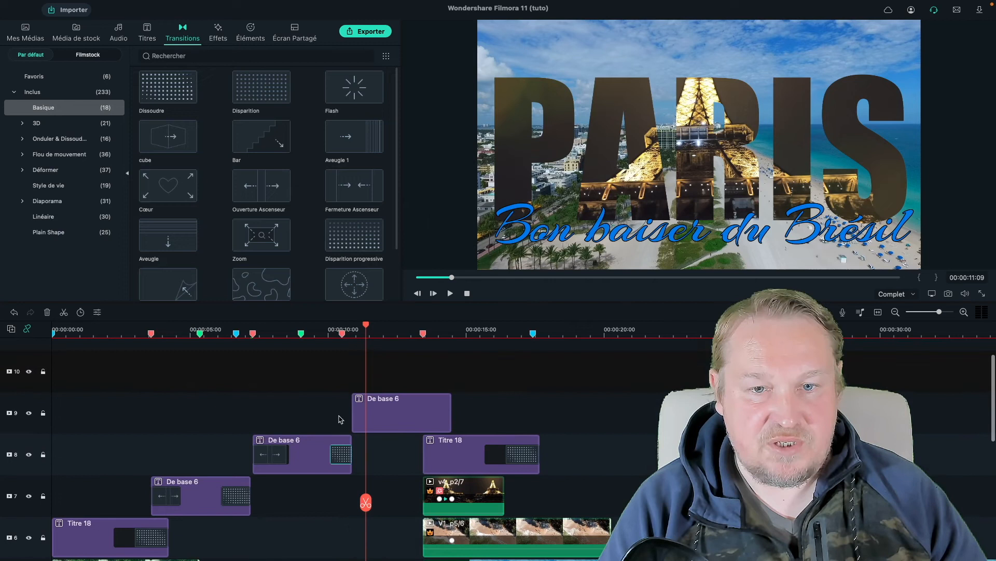
{"action": "double_click", "coordinate": [393, 413]}
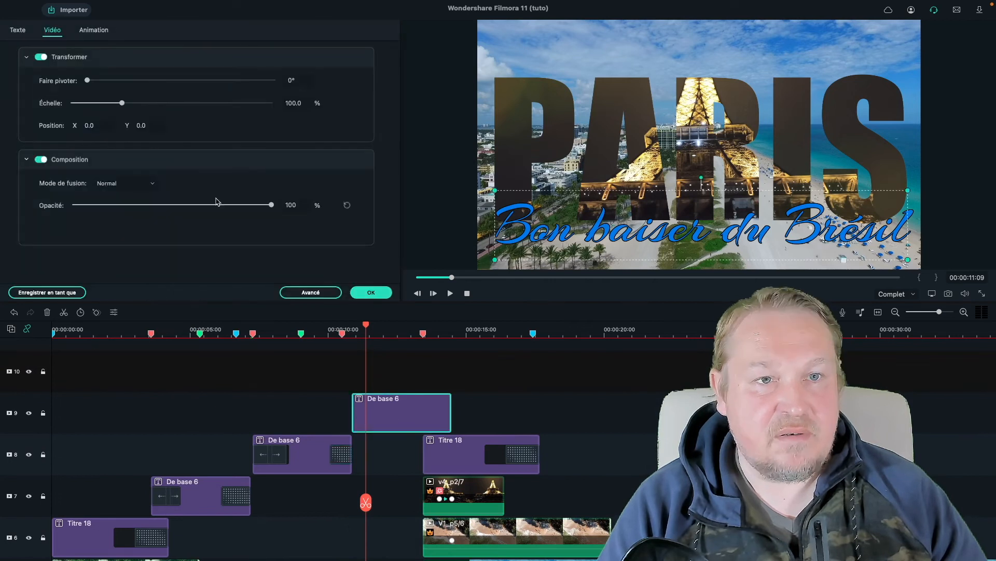
{"action": "left_click", "coordinate": [19, 30]}
{"action": "triple_click", "coordinate": [248, 115]}
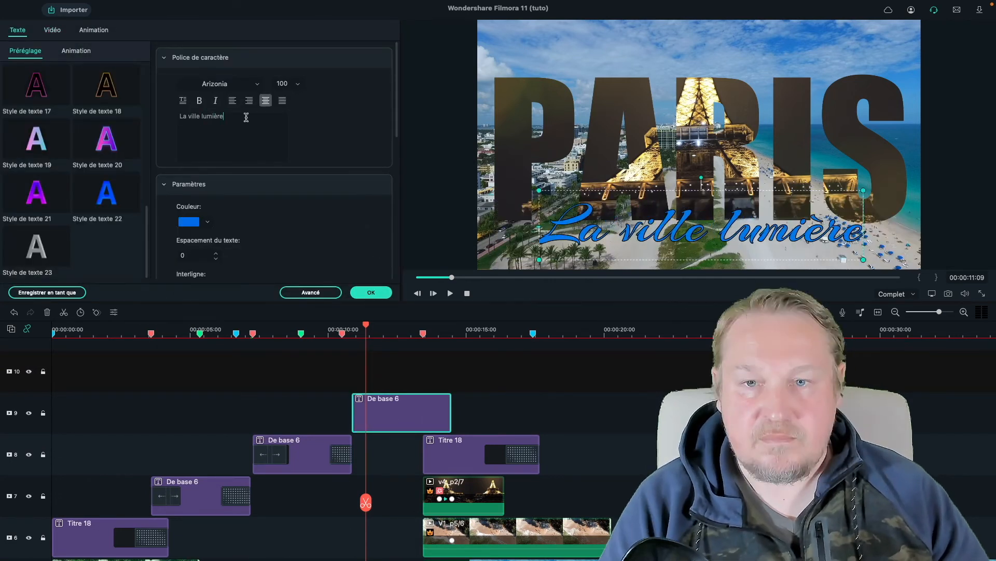
{"action": "left_click", "coordinate": [364, 292]}
Step: Add Ouverture Ascenseur at the start and Dissoudre at the end of the second v3_p3/5 clip on track 3 and the track 9 title
{"action": "scroll", "coordinate": [396, 391], "scroll_direction": "down", "scroll_amount": 5}
{"action": "left_click_drag", "start_coordinate": [162, 87], "coordinate": [377, 444]}
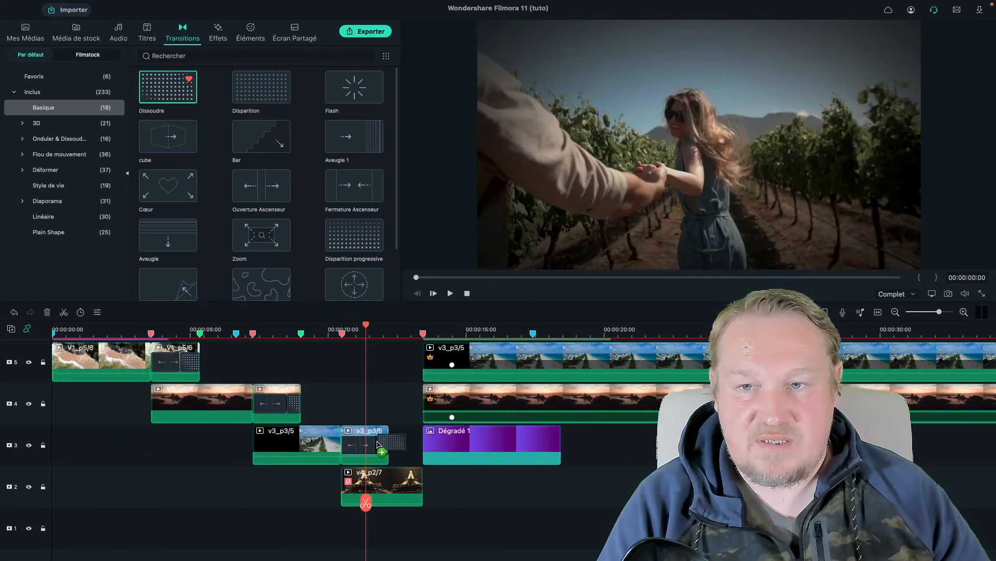
{"action": "left_click_drag", "start_coordinate": [340, 343], "coordinate": [337, 335]}
{"action": "left_click", "coordinate": [335, 330]}
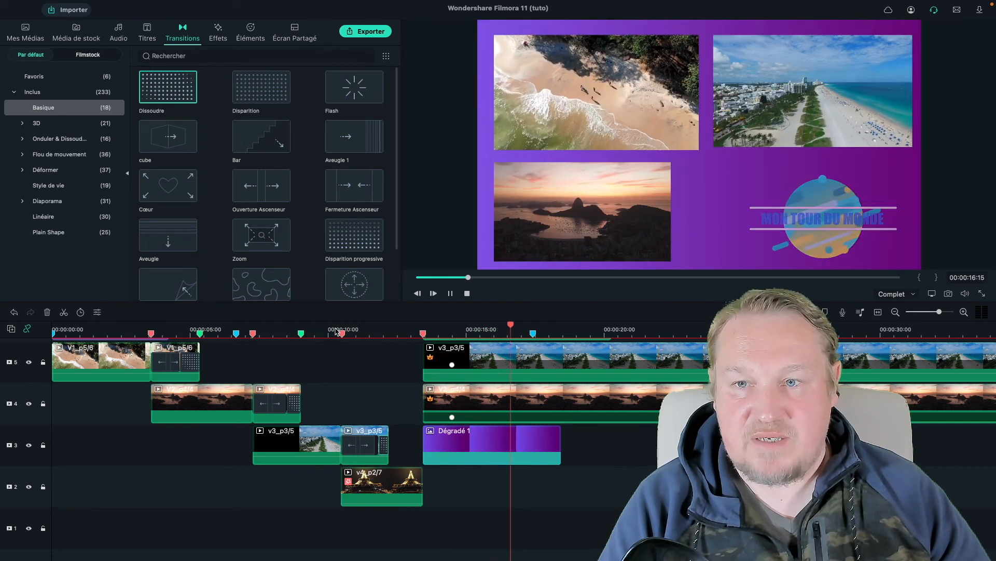
Step: Place the ES_Nobody Else - Swif7 music from the project media on audio track 1 at the start of the timeline
{"action": "scroll", "coordinate": [395, 414], "scroll_direction": "up", "scroll_amount": 4}
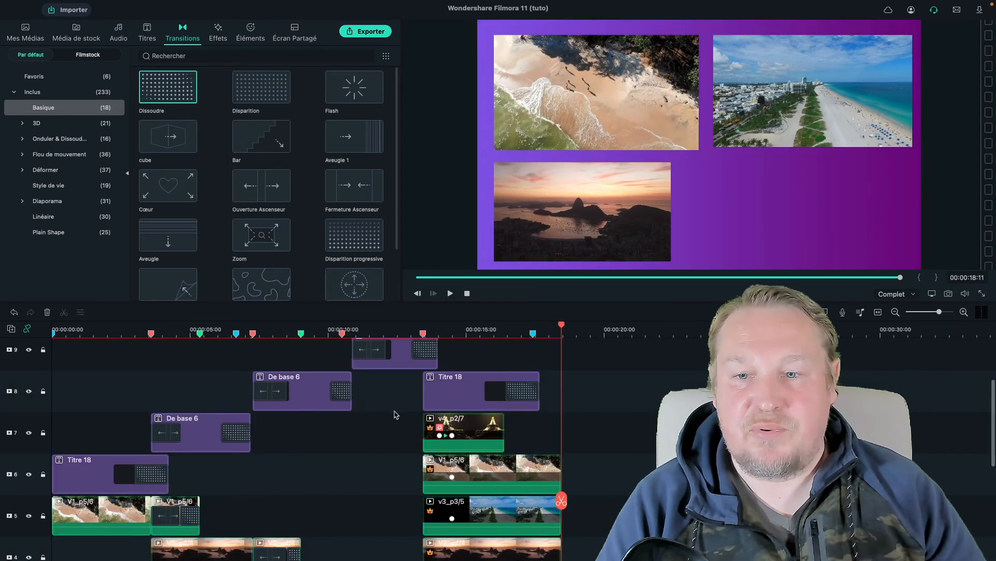
{"action": "scroll", "coordinate": [396, 414], "scroll_direction": "down", "scroll_amount": 3}
{"action": "left_click", "coordinate": [26, 32]}
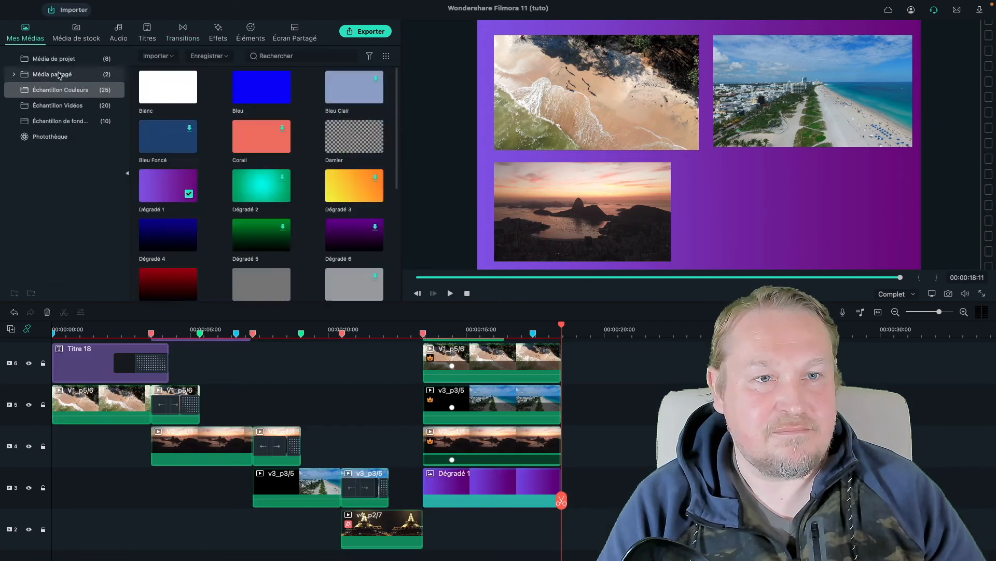
{"action": "left_click", "coordinate": [53, 58]}
{"action": "left_click", "coordinate": [169, 90]}
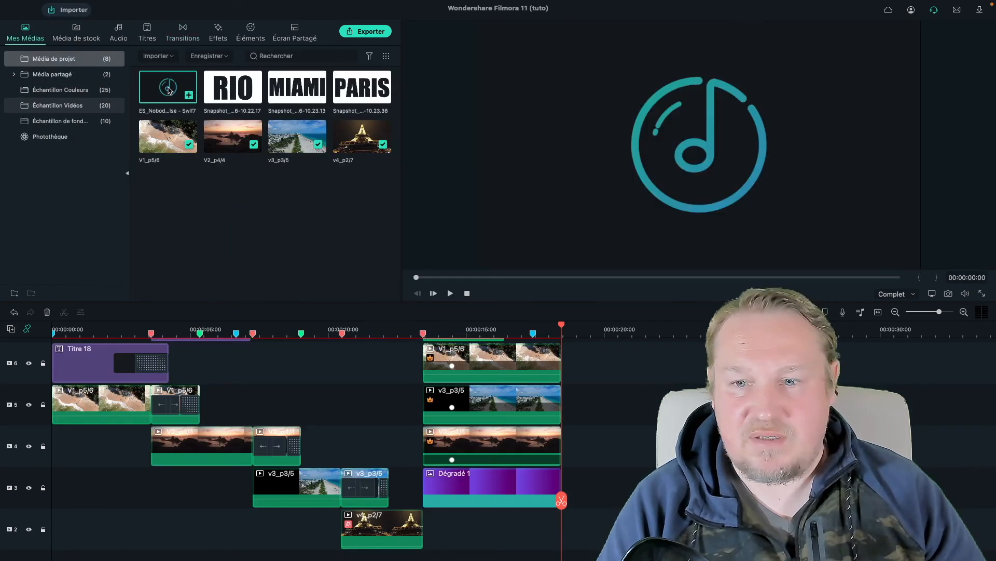
{"action": "left_click_drag", "start_coordinate": [169, 87], "coordinate": [58, 500]}
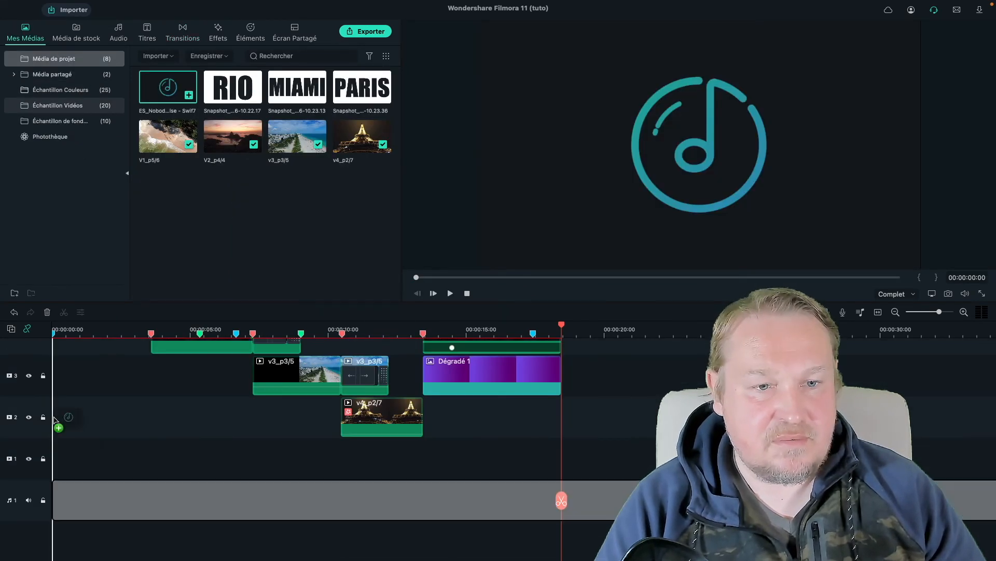
{"action": "mouse_move", "coordinate": [99, 500]}
{"action": "left_mouse_down"}
{"action": "mouse_move", "coordinate": [469, 500]}
{"action": "mouse_move", "coordinate": [99, 500]}
{"action": "left_mouse_up"}
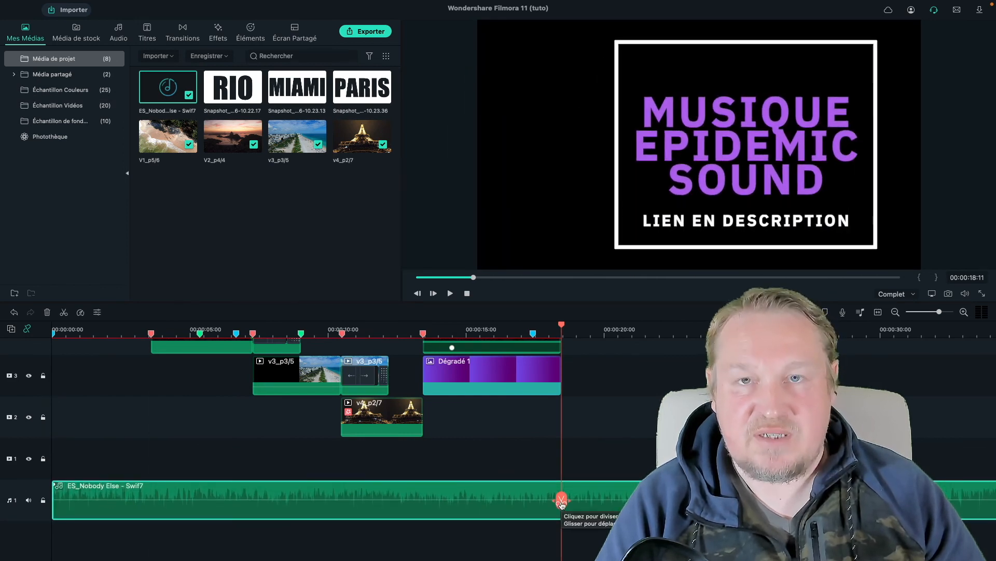
Step: Trim the music on audio track 1 to end at 00:00:18:11 and add a fade-out at its end
{"action": "left_click", "coordinate": [562, 501]}
{"action": "key", "text": "Delete"}
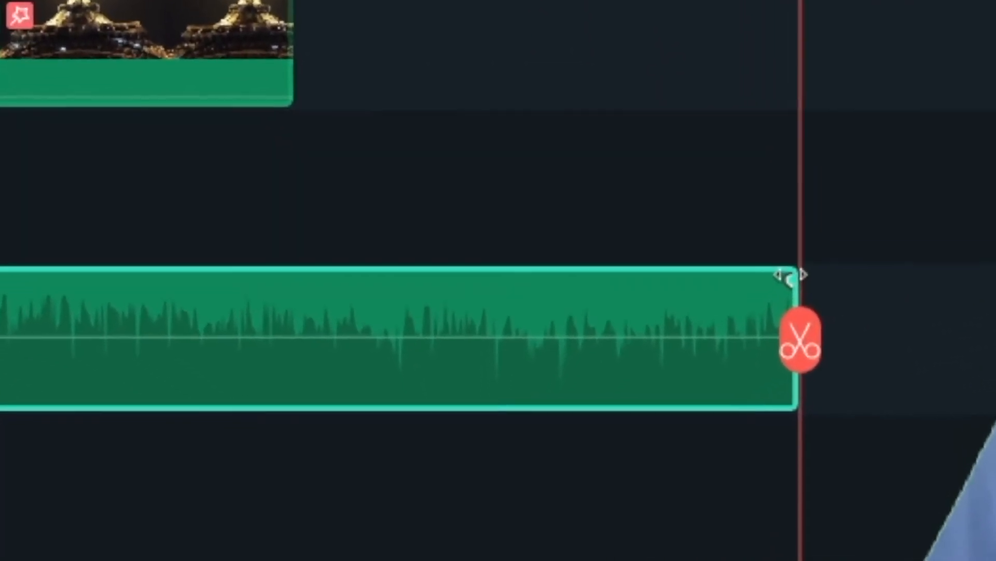
{"action": "left_click_drag", "start_coordinate": [557, 482], "coordinate": [529, 483]}
{"action": "left_click_drag", "start_coordinate": [680, 276], "coordinate": [460, 276]}
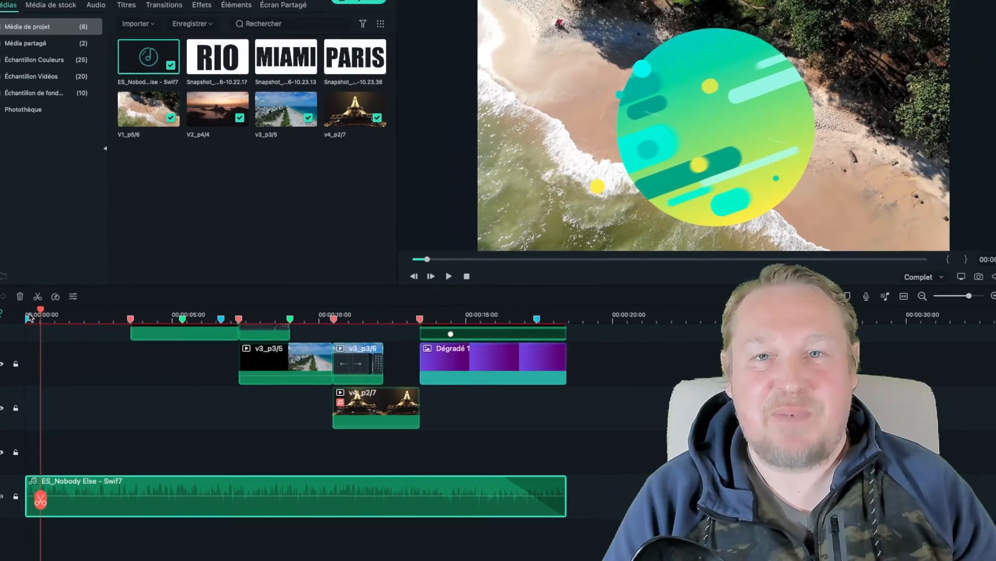